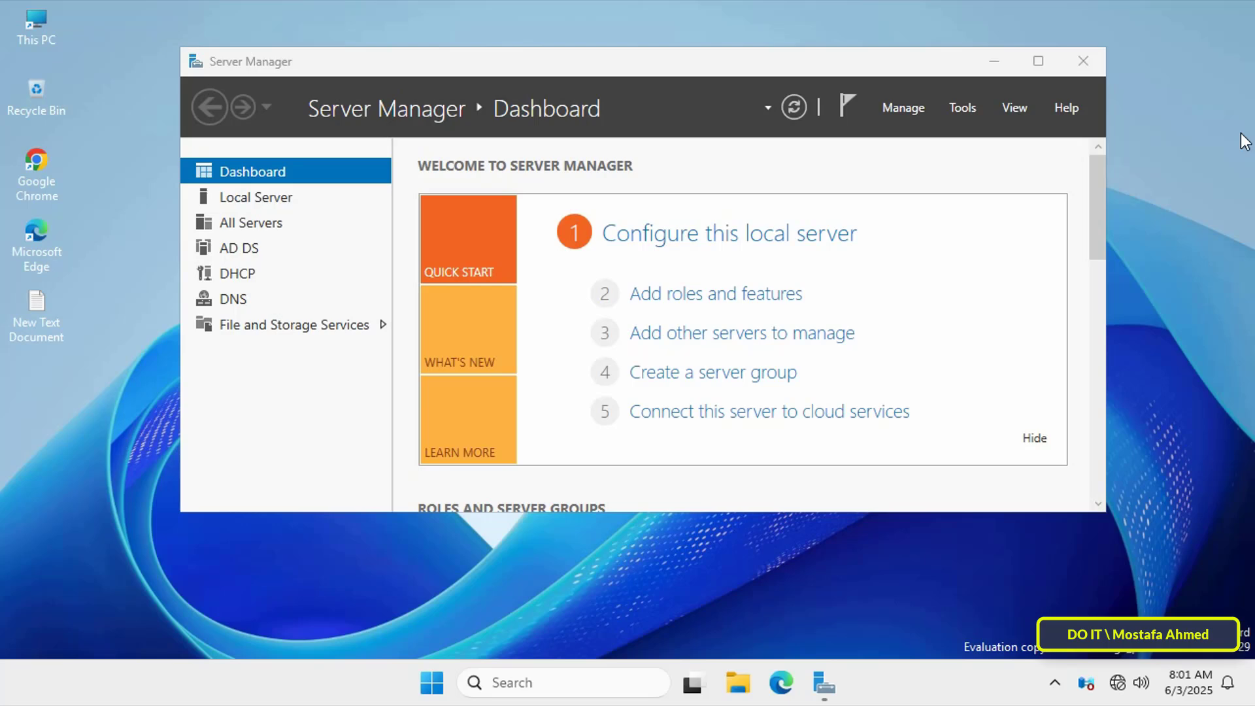
- Maximize Server Manager and start a role-based Add Roles and Features installation, reaching server selection
click(1038, 60)
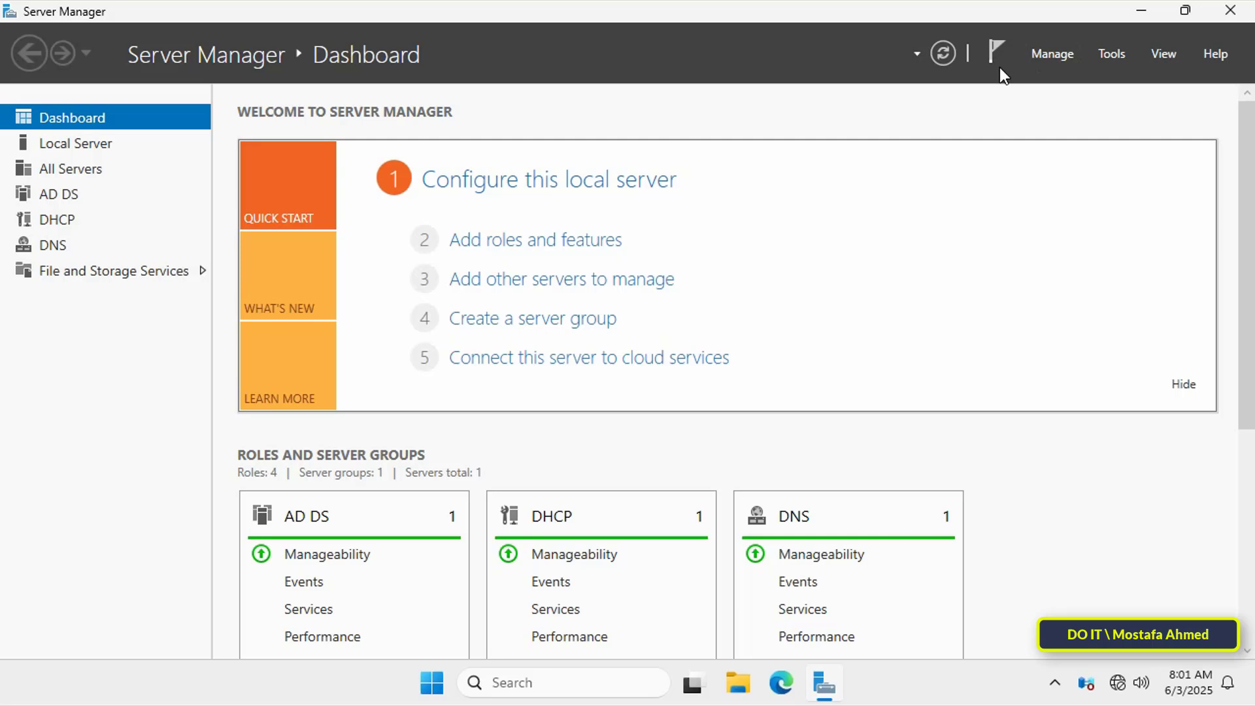
click(582, 244)
drag(649, 122, 783, 72)
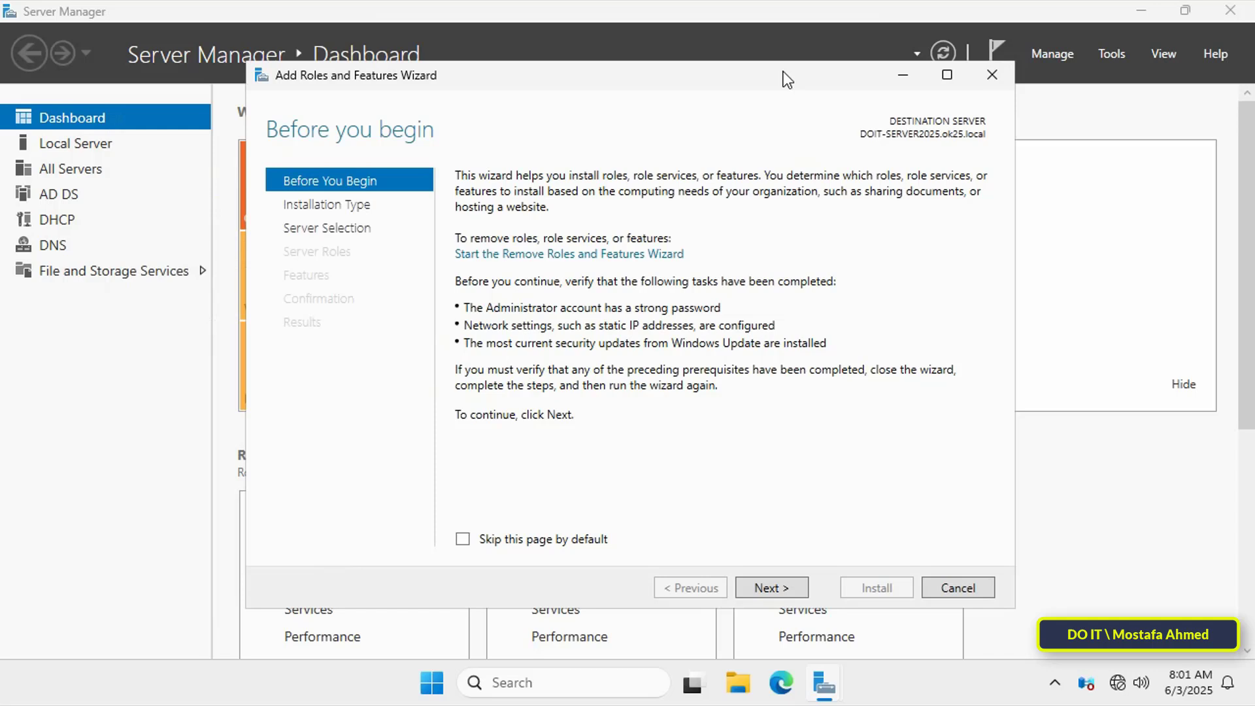
click(774, 583)
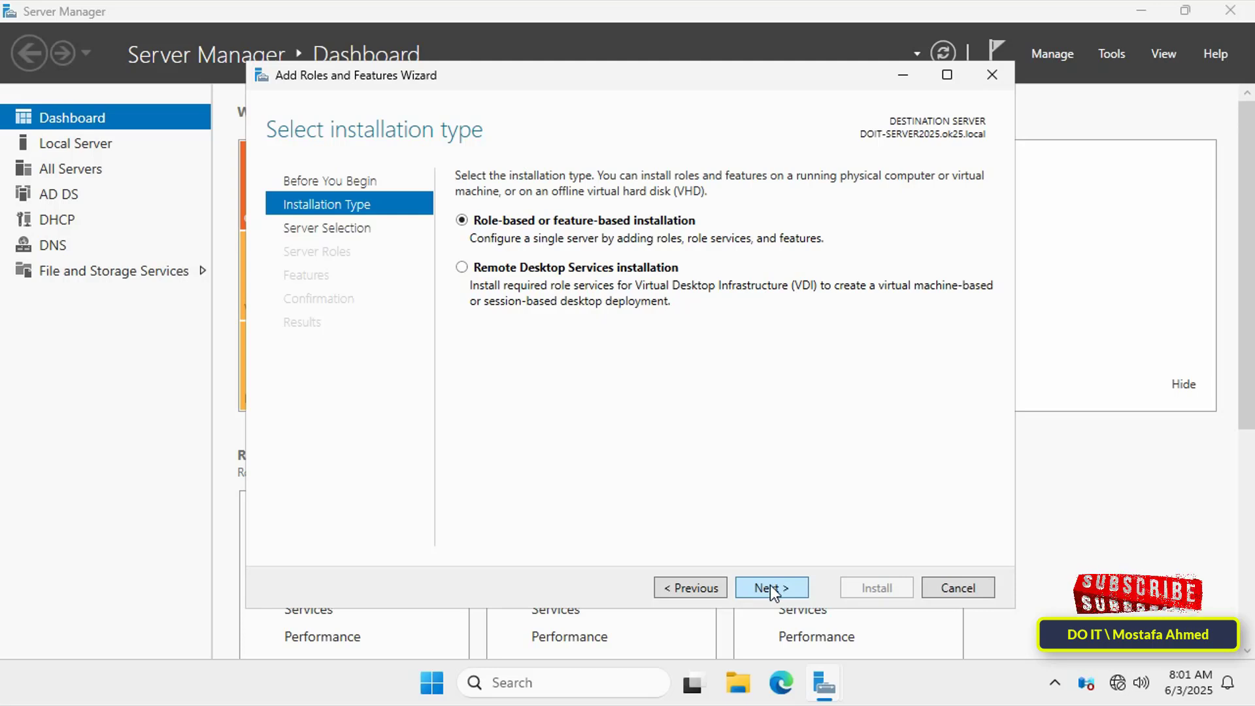
click(770, 586)
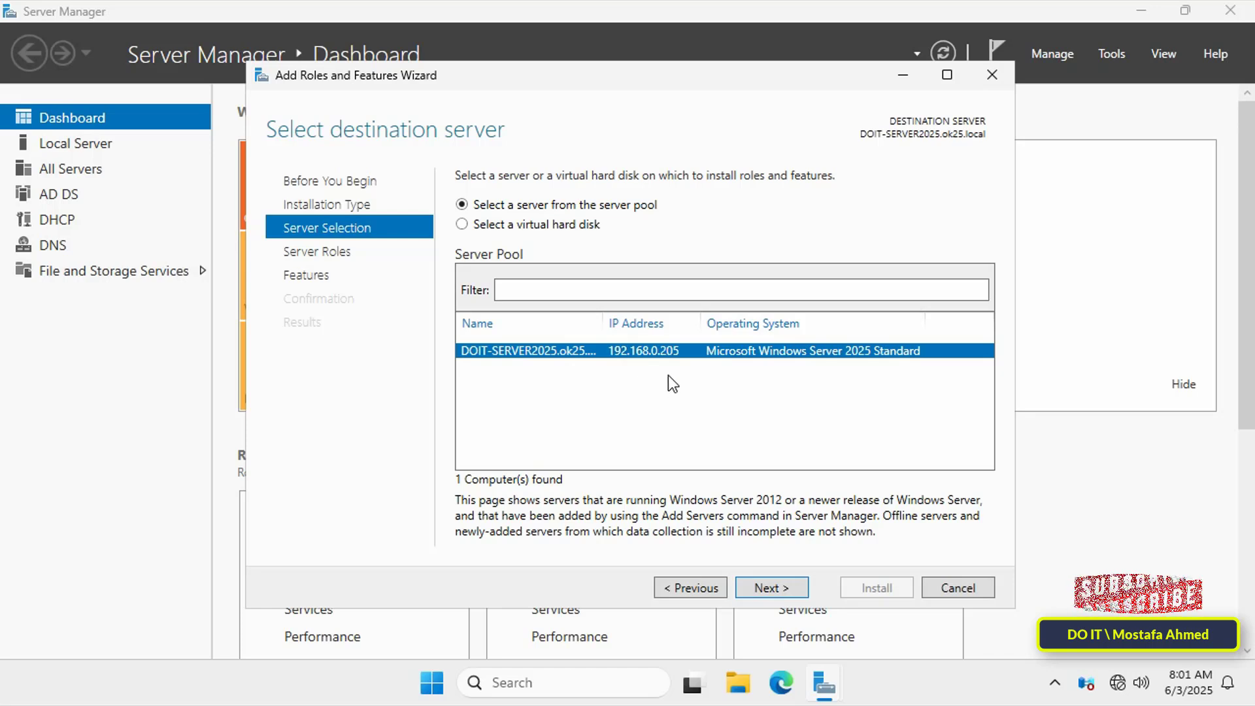
- Keep DOIT-SERVER2025.ok25.local and tick File Server Resource Manager under File and iSCSI Services, adding its tools
click(758, 577)
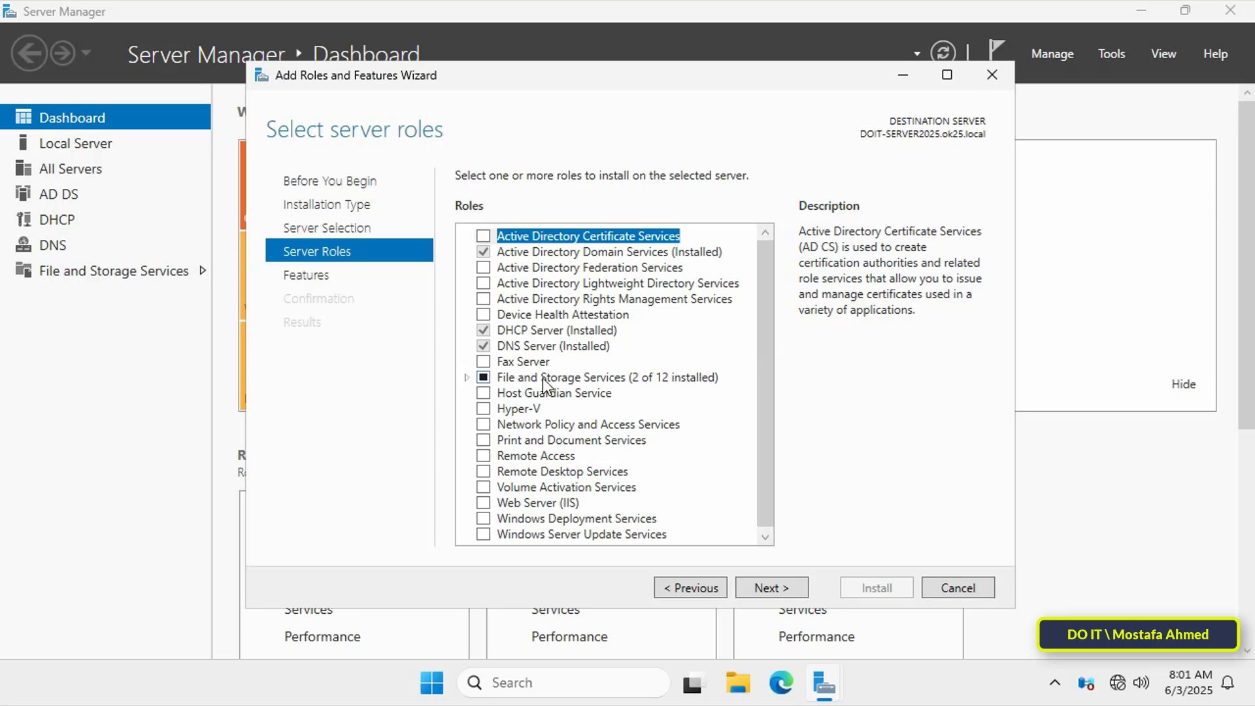
click(465, 377)
click(485, 392)
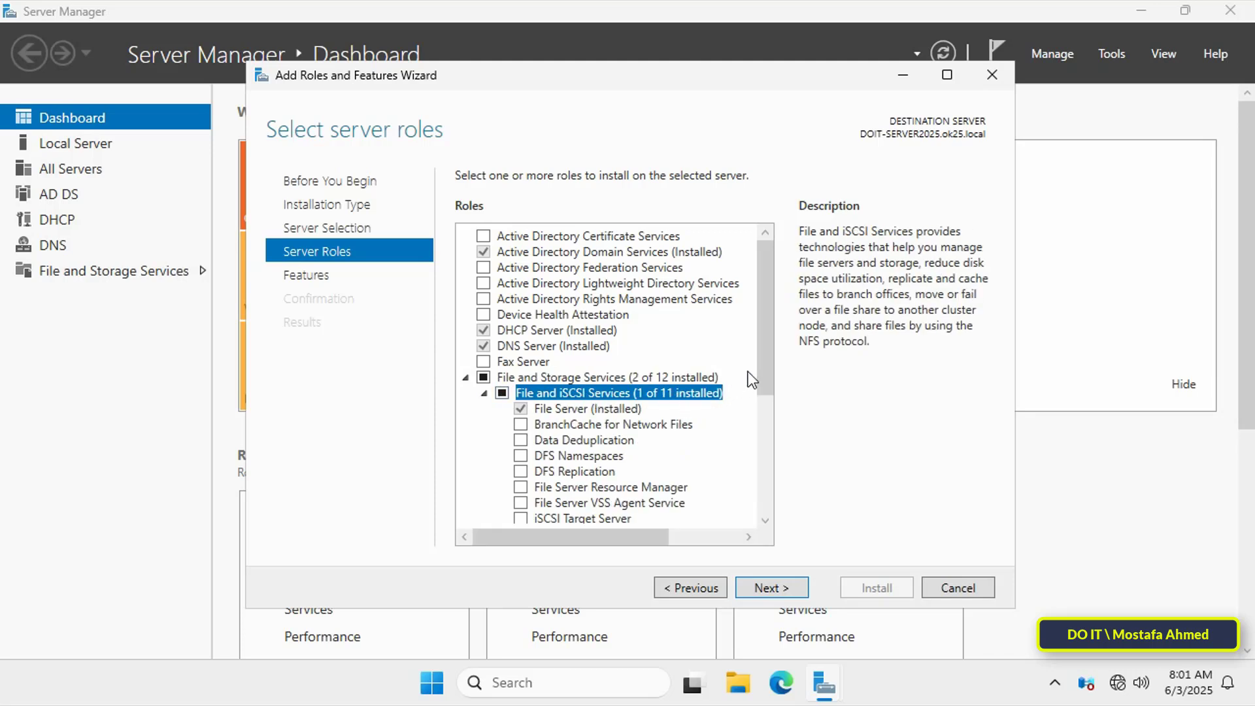
drag(764, 362, 767, 446)
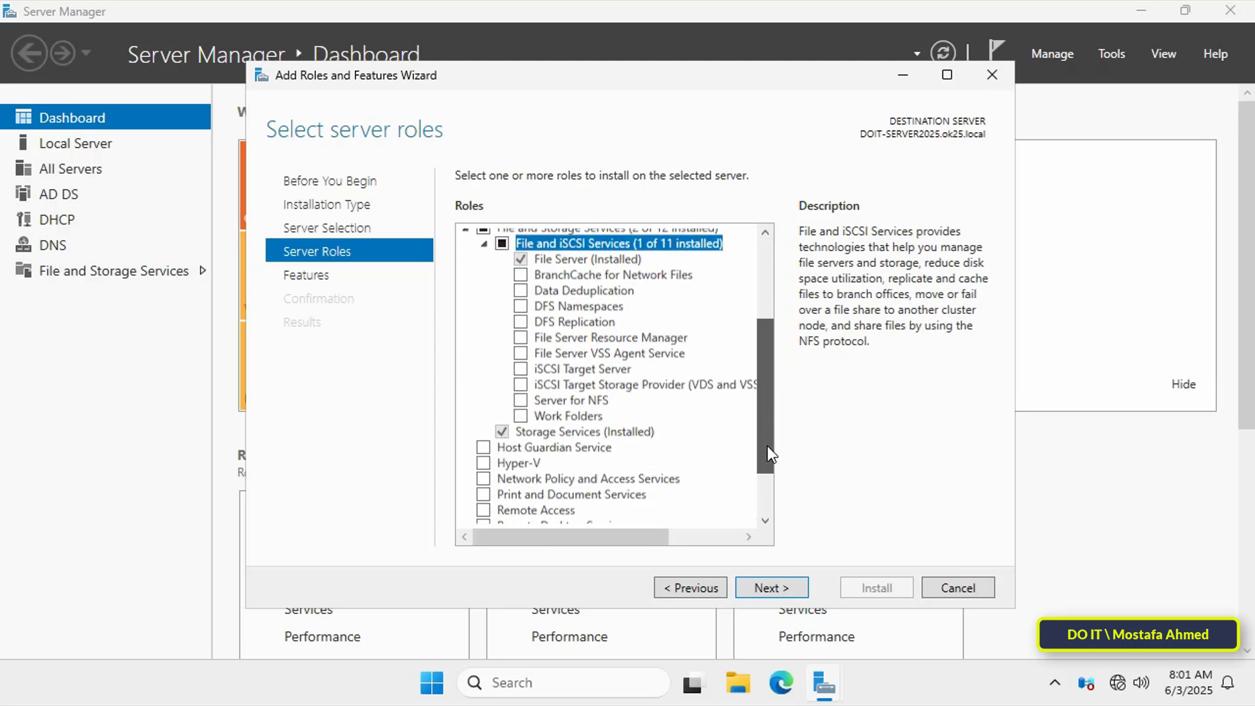
click(520, 334)
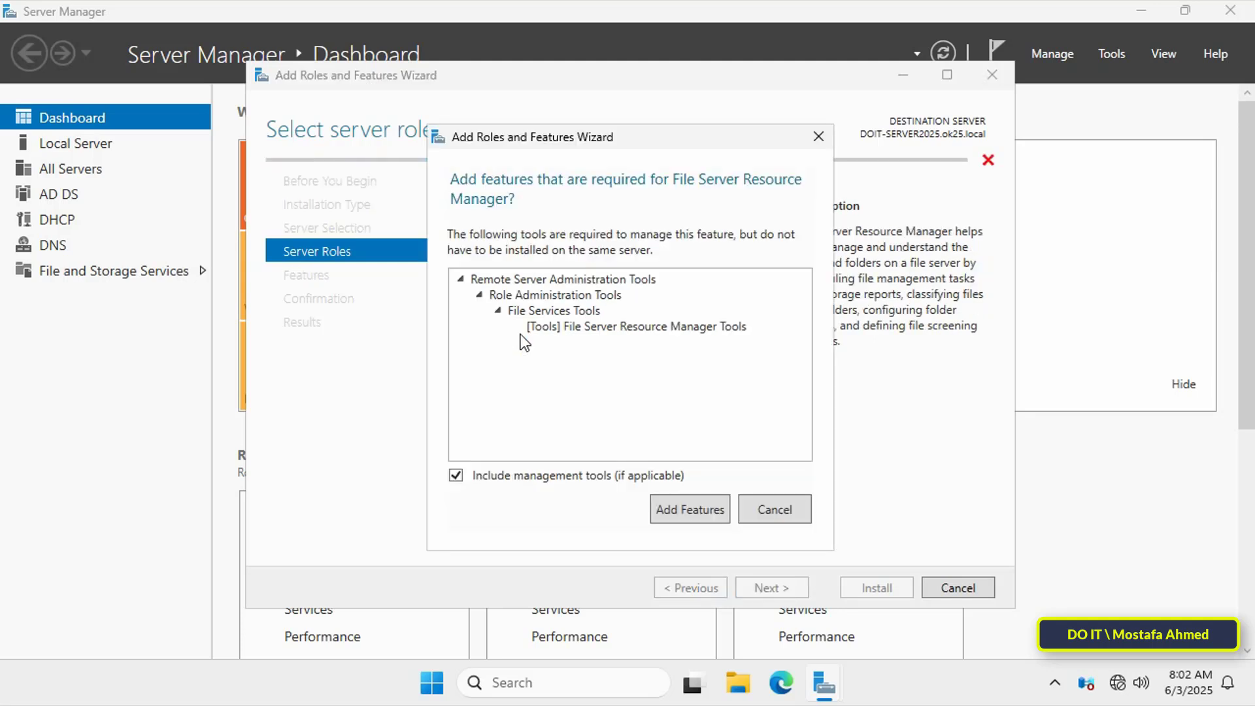
click(704, 517)
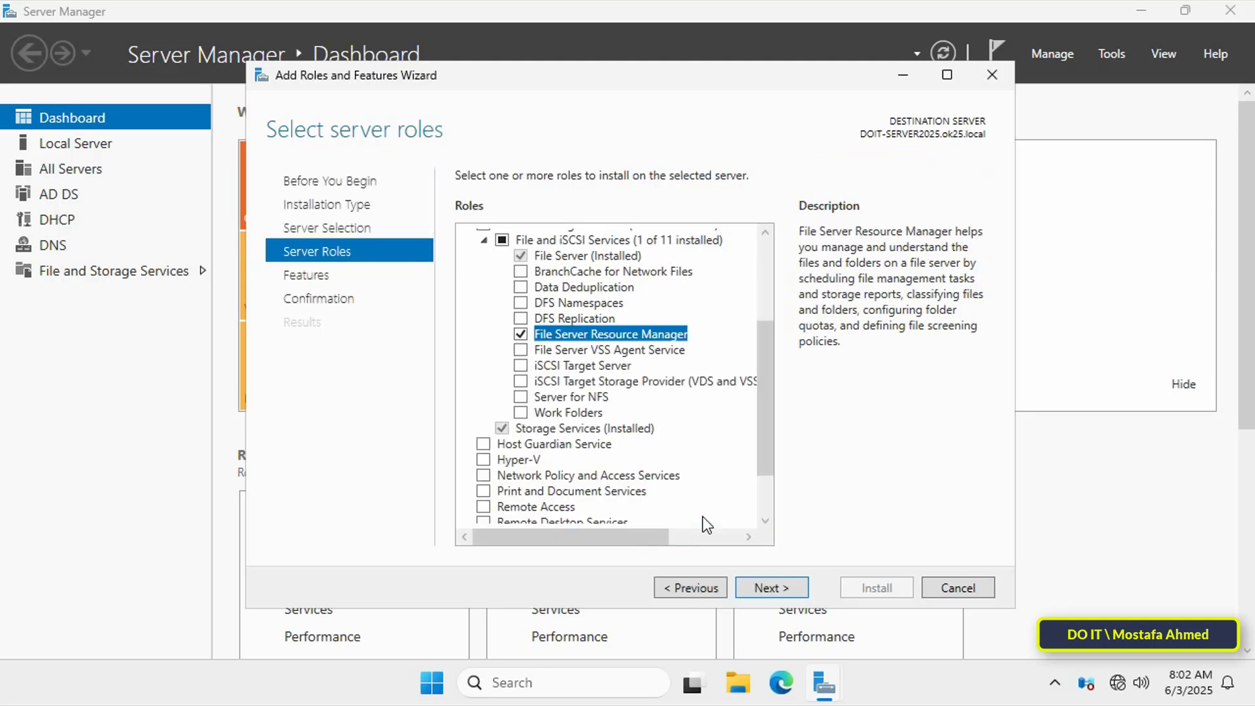
- Install File Server Resource Manager with its management tools, then close the finished wizard
click(792, 591)
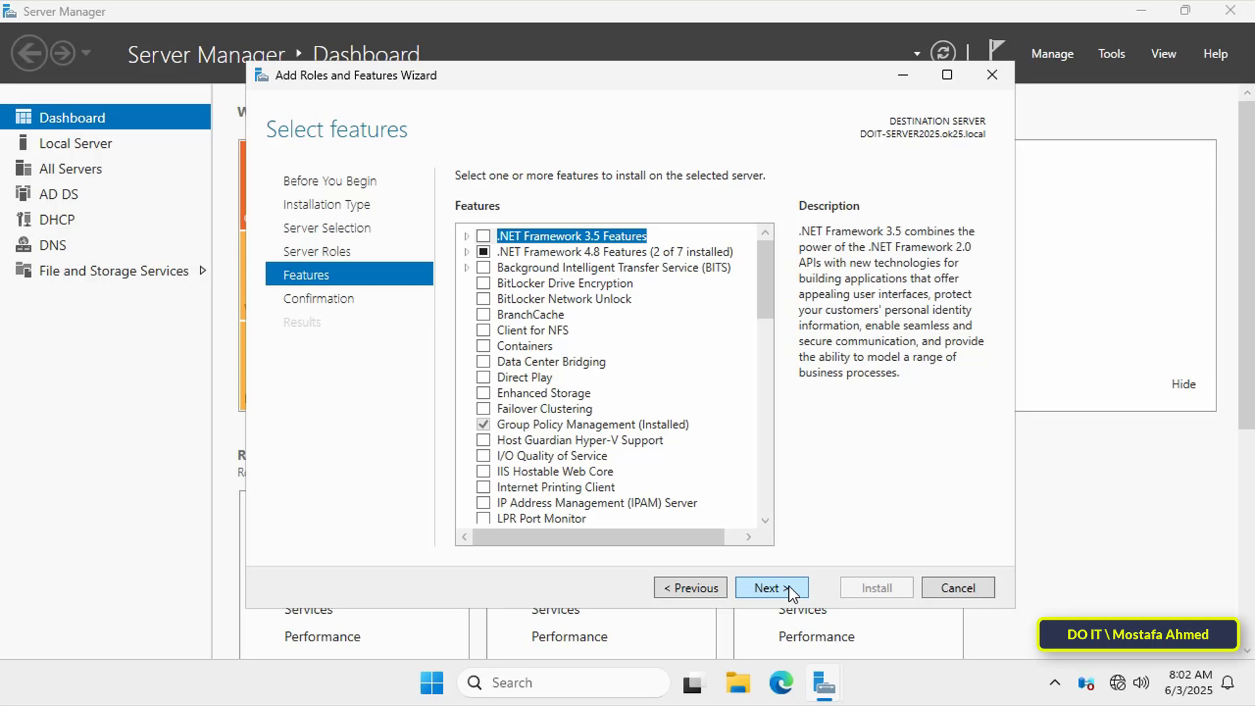
click(791, 590)
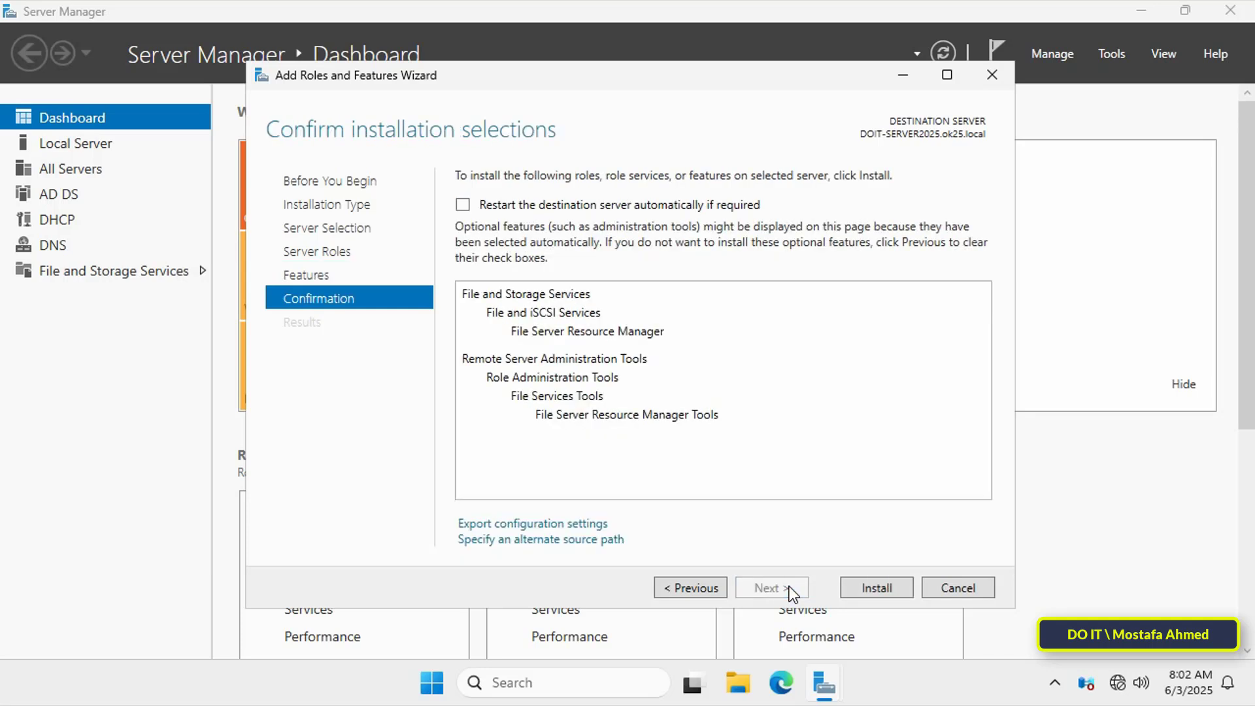
click(891, 597)
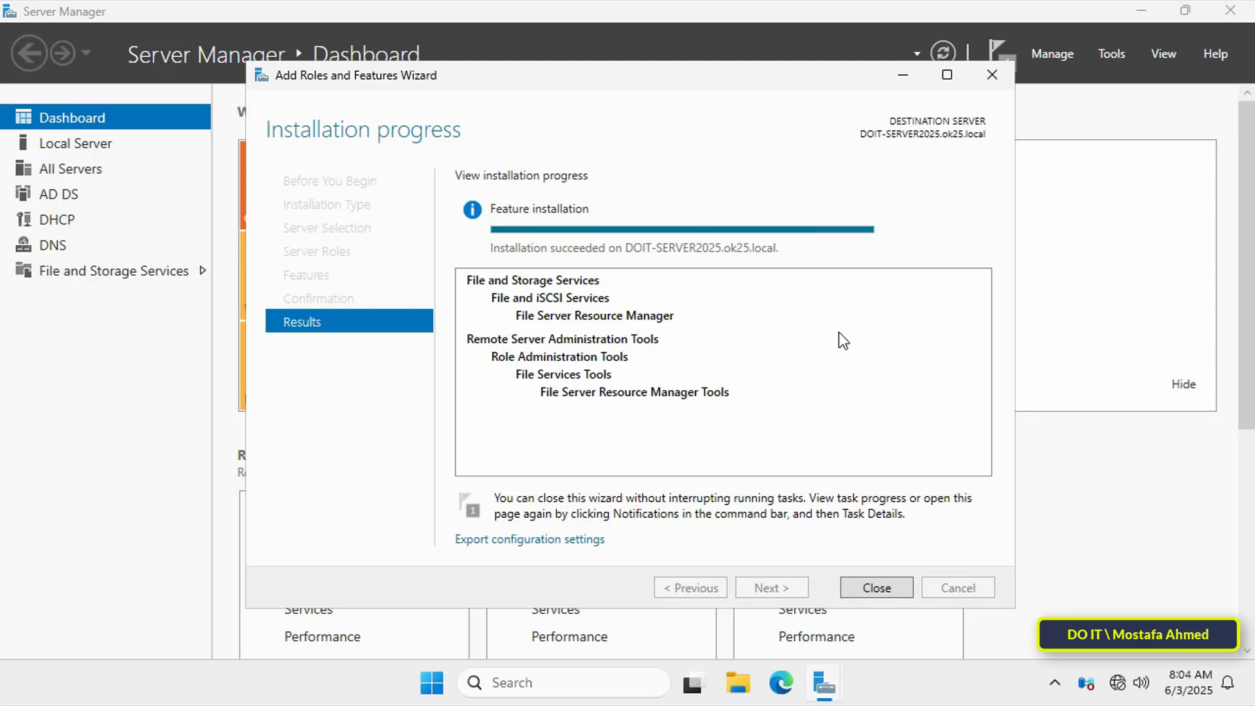
click(897, 596)
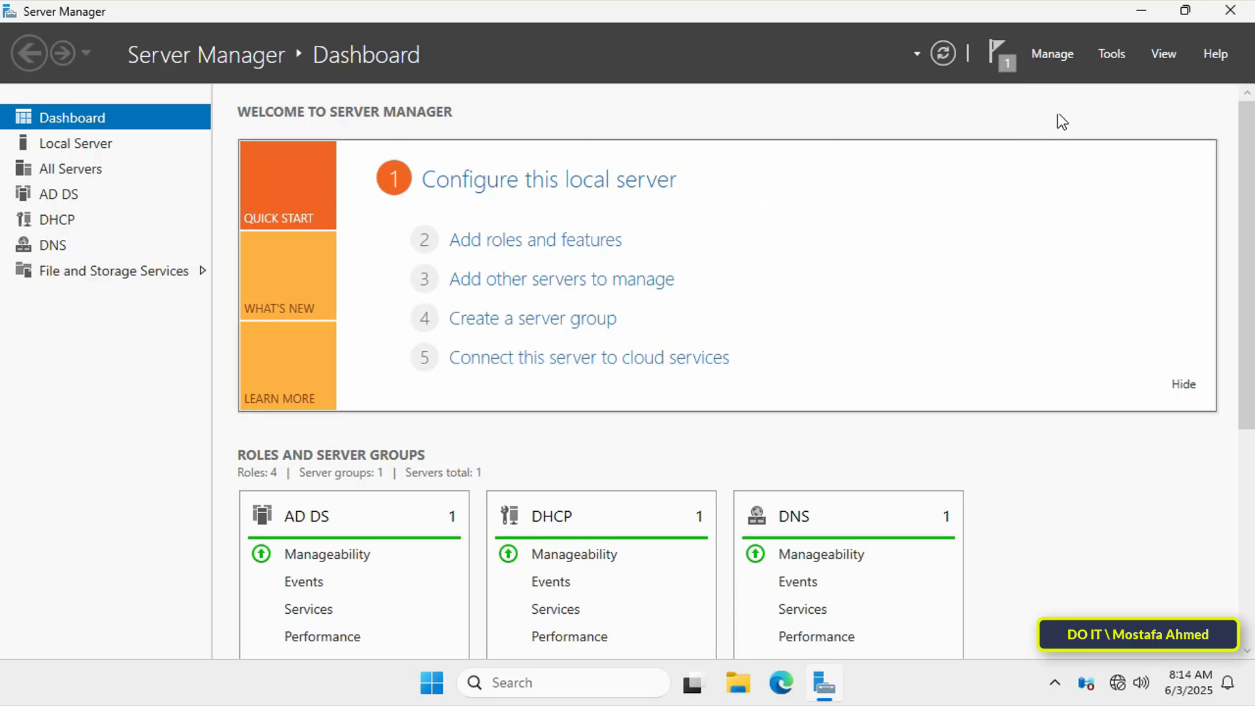
- Launch File Server Resource Manager from Tools and choose Create Quota under Quota Management > Quotas
click(1112, 56)
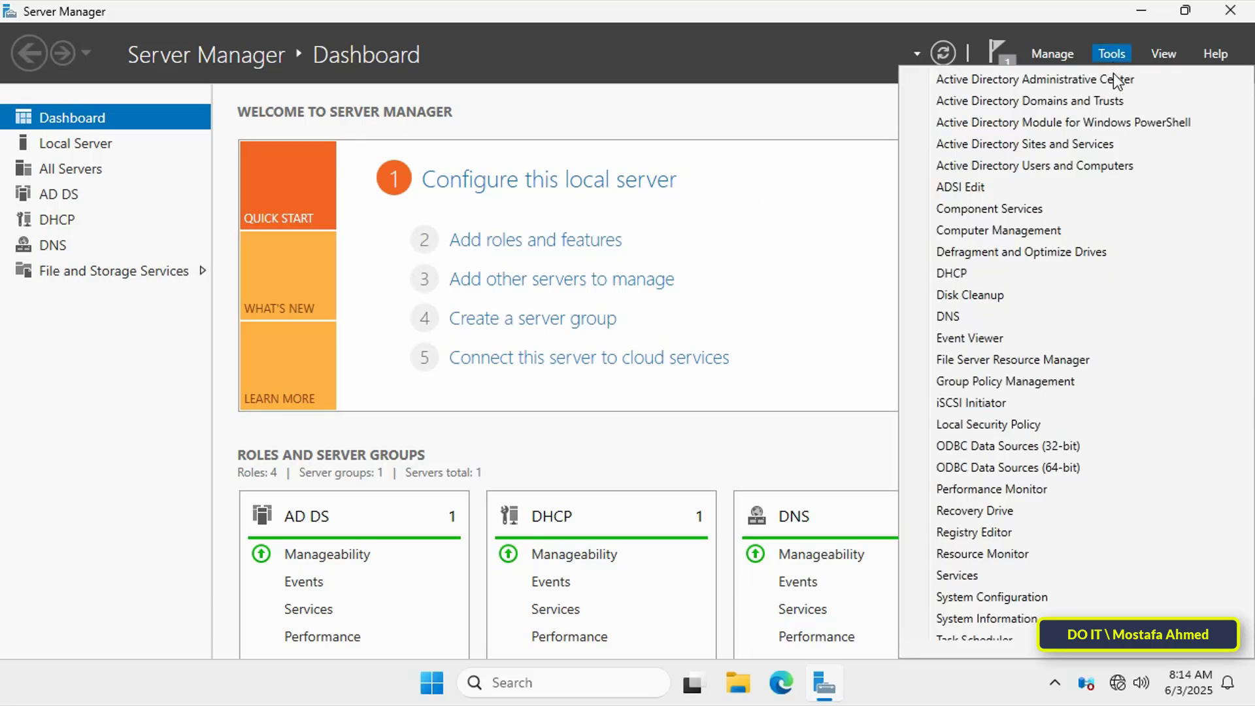
click(1066, 359)
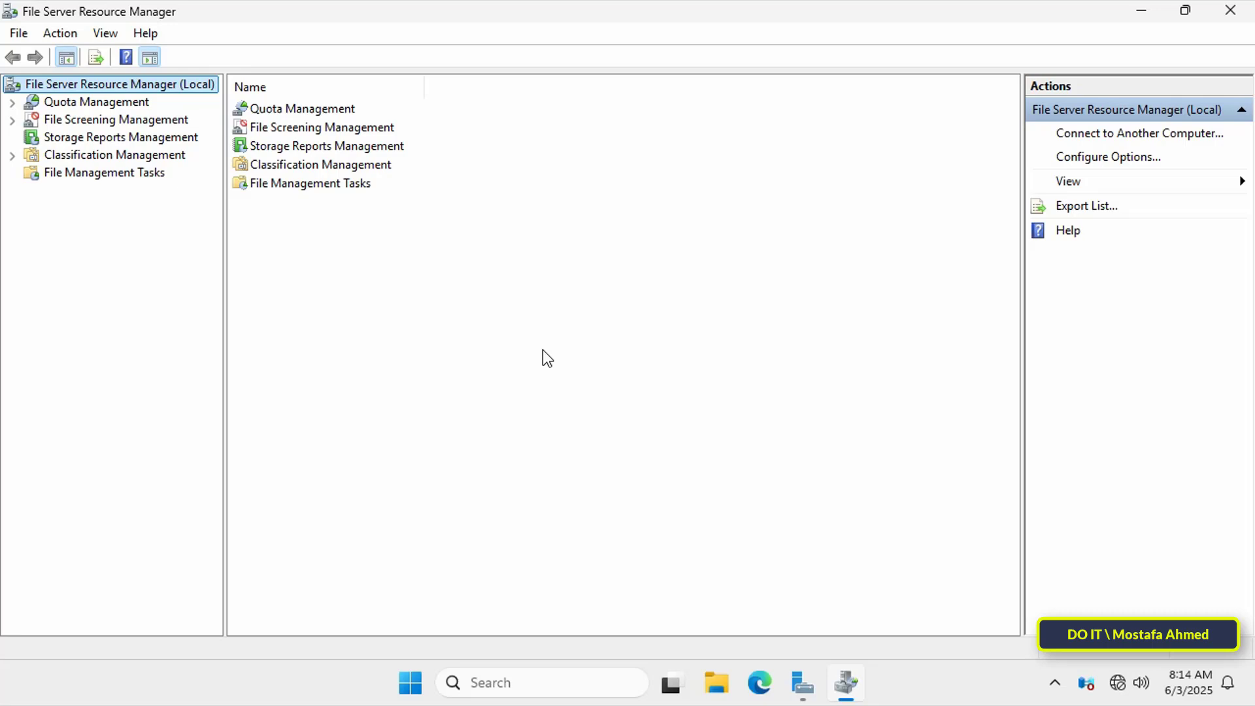
click(111, 103)
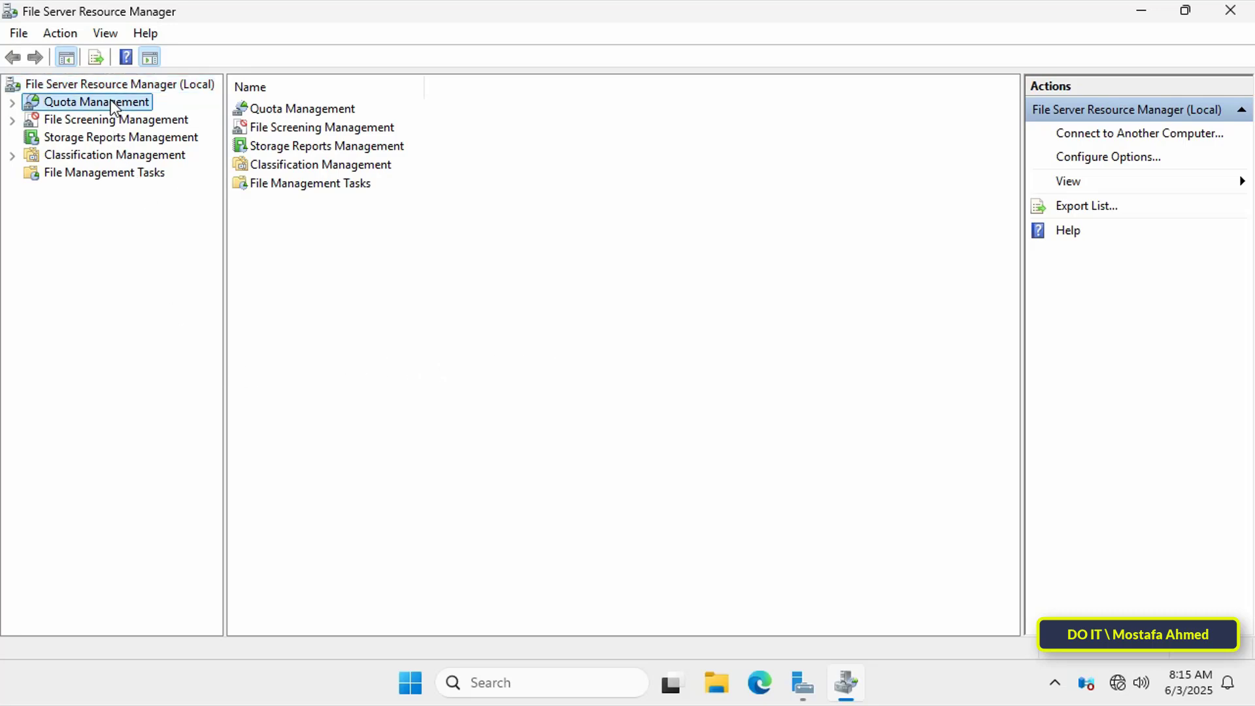
click(12, 102)
click(65, 122)
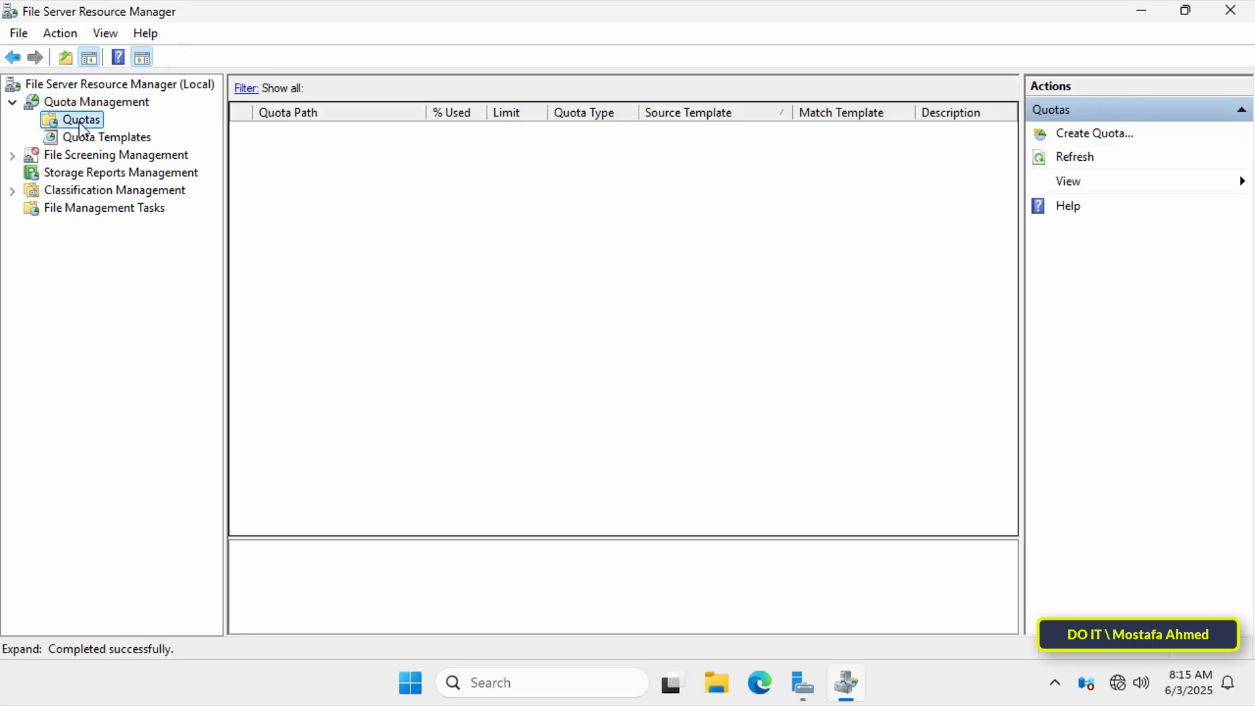
right_click(80, 123)
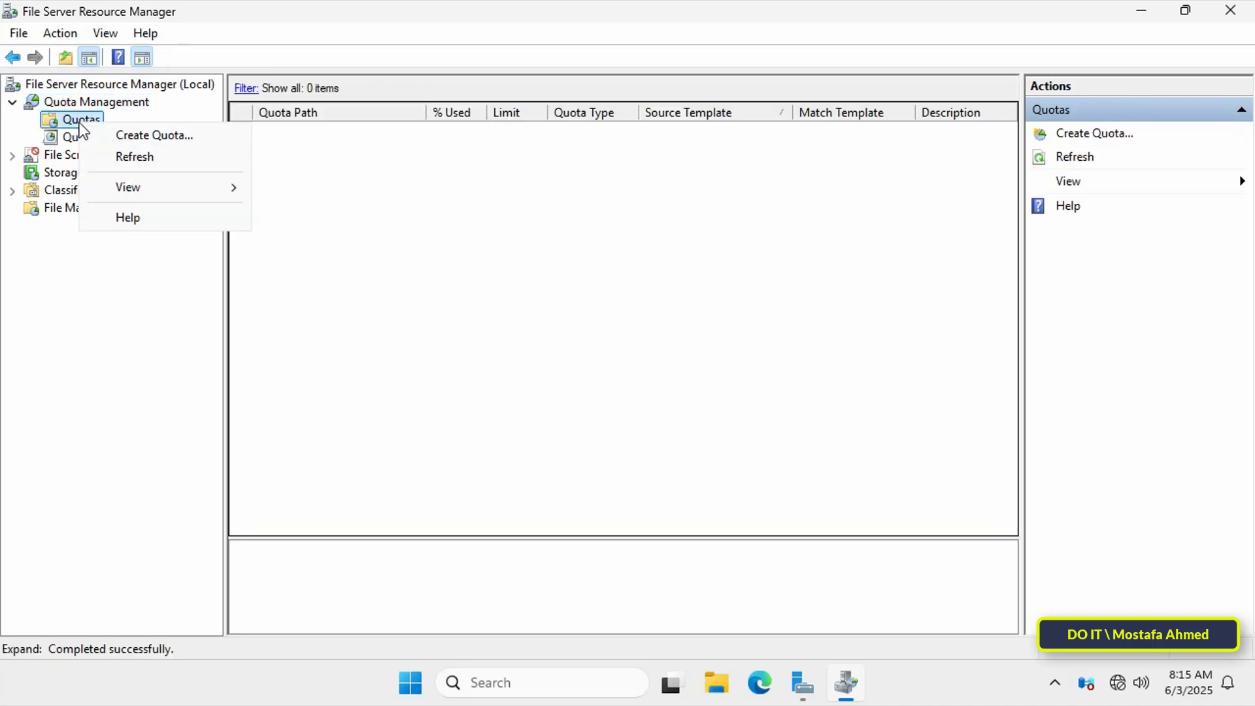
click(128, 136)
- Set the draft quota's path to D:\HomeFolder
drag(455, 100, 451, 62)
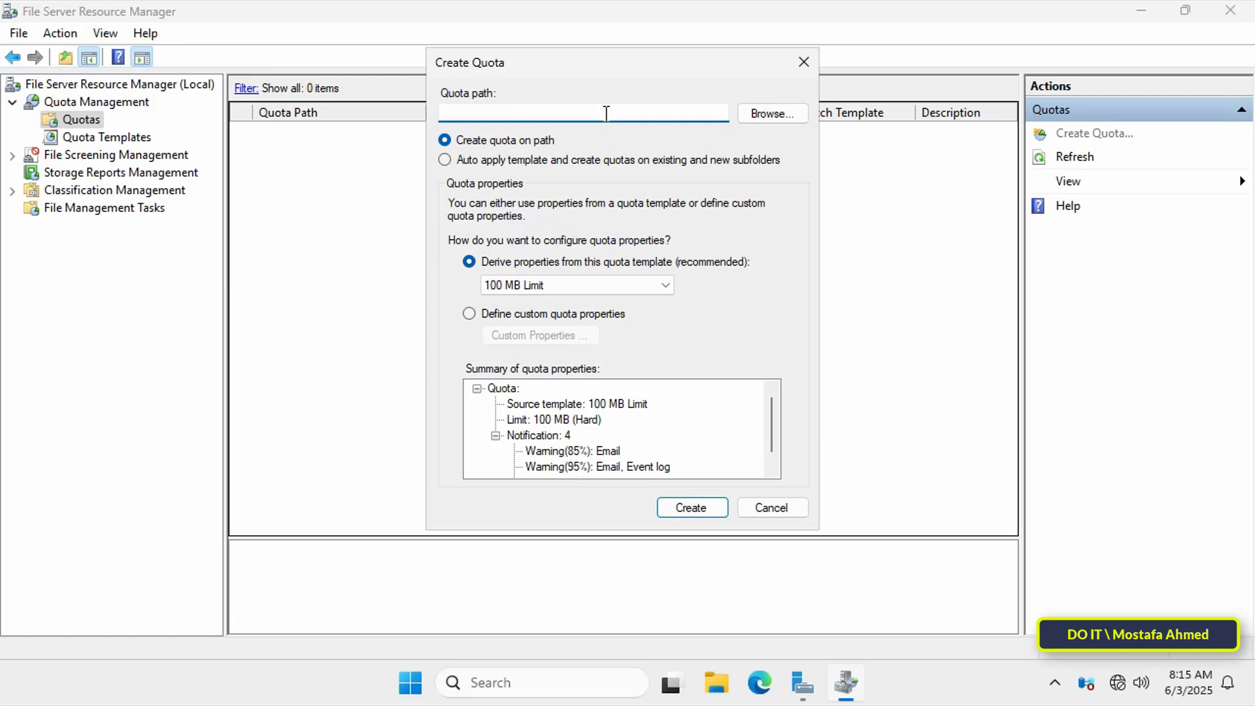
click(790, 112)
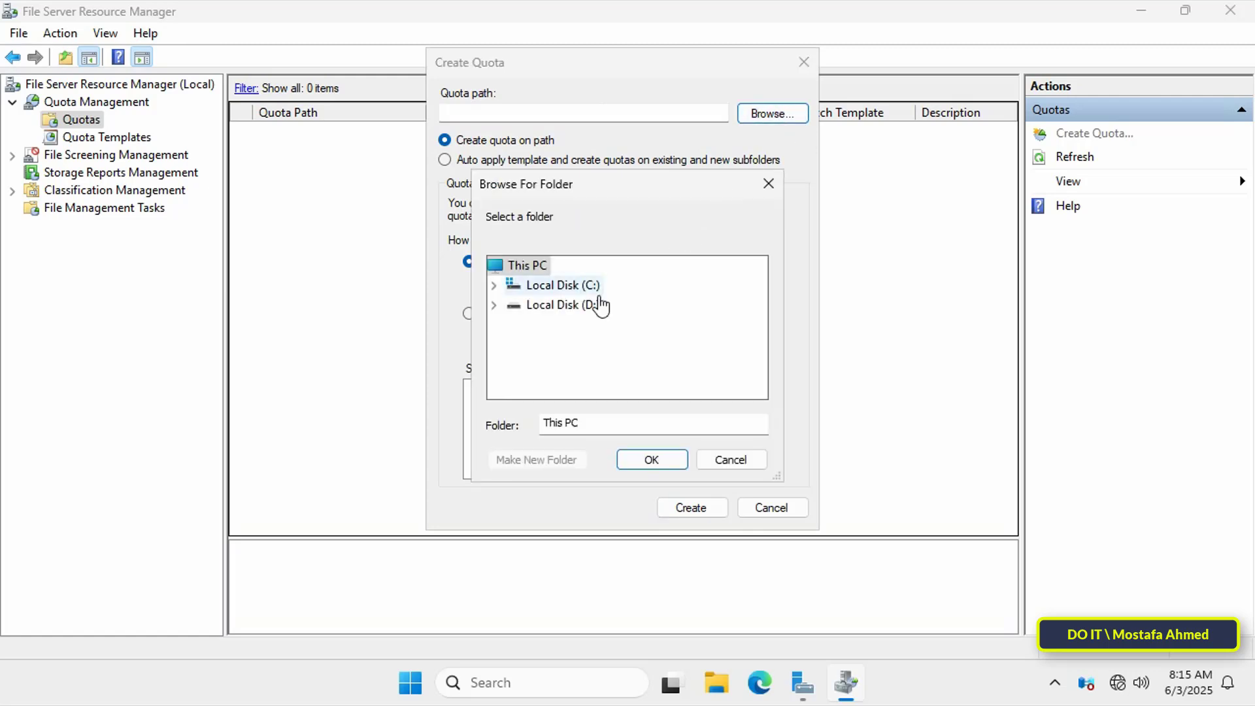
click(595, 306)
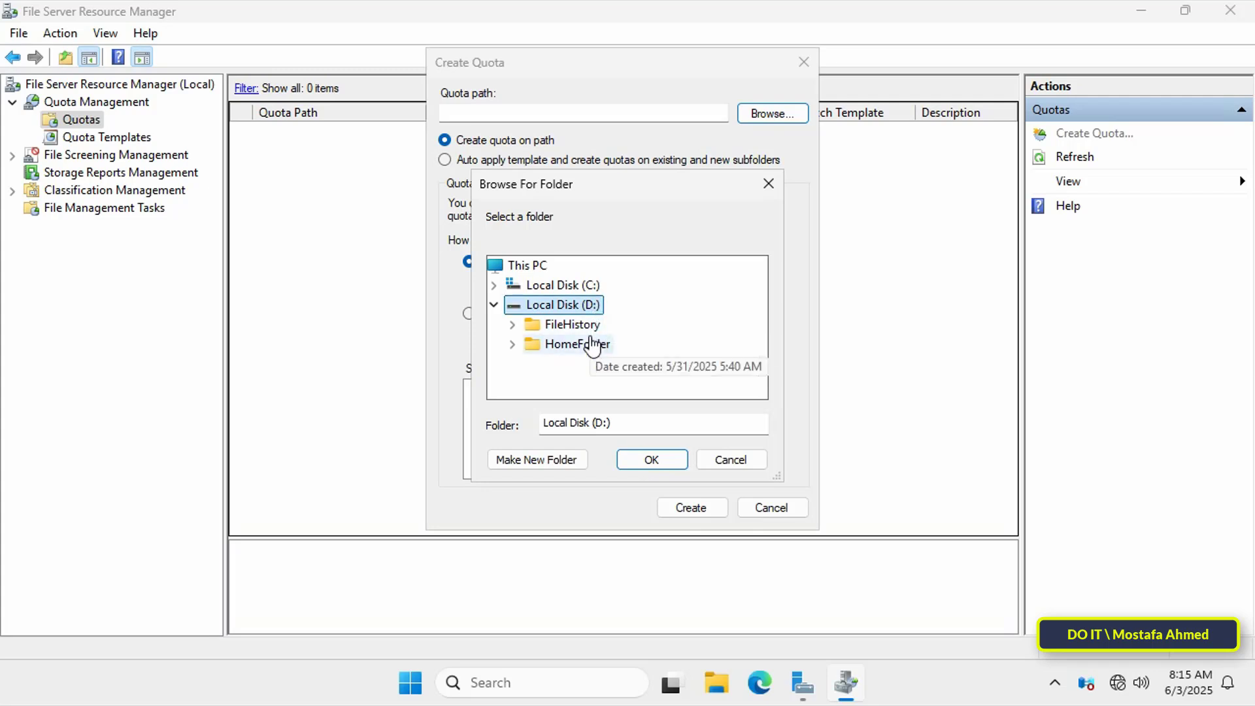
click(589, 344)
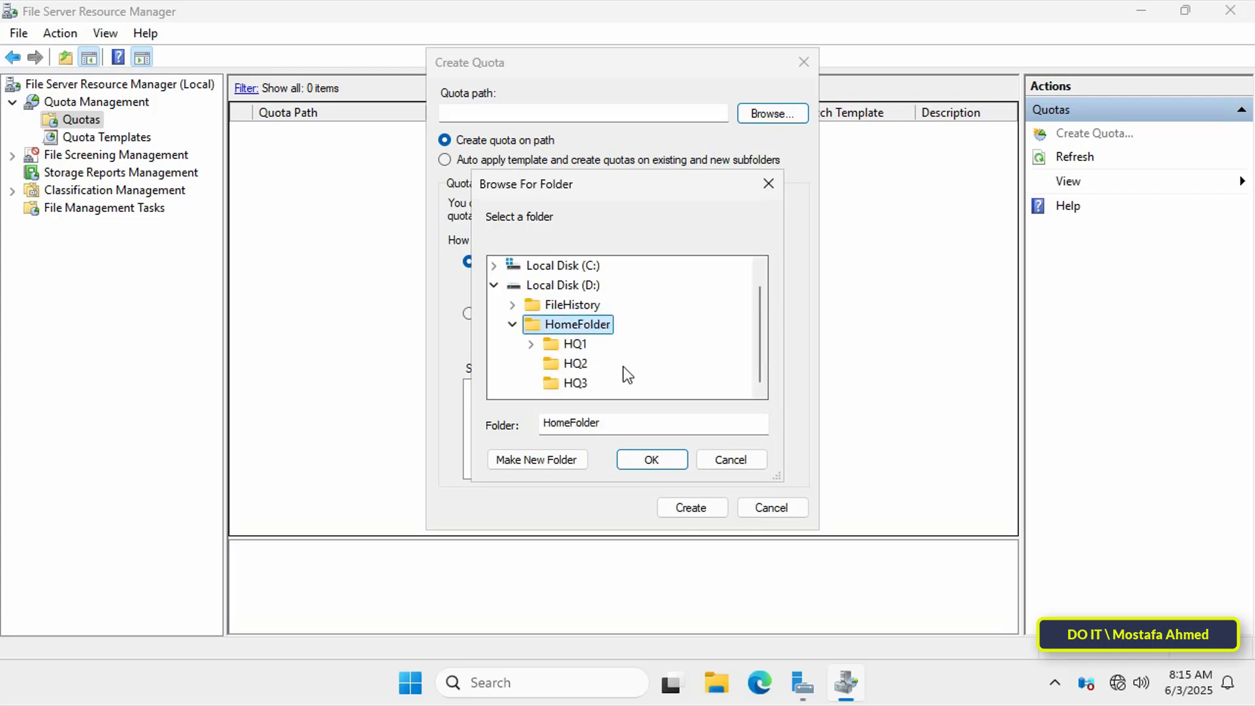
click(651, 459)
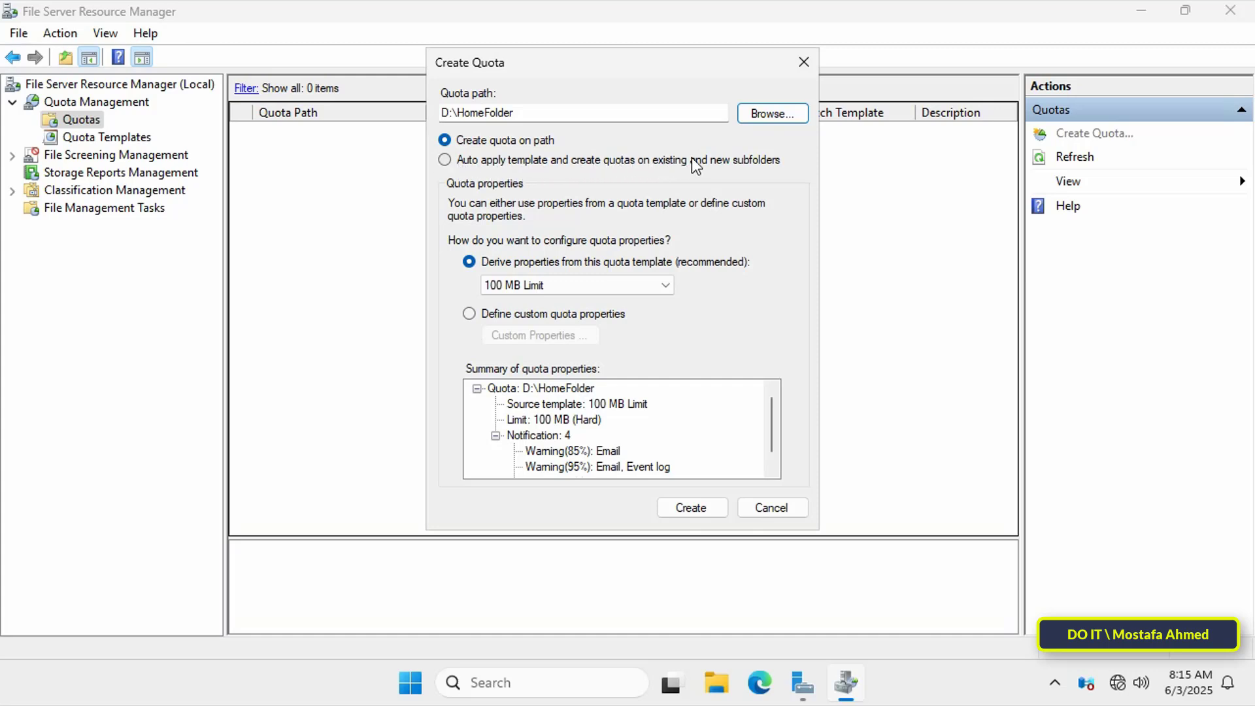
- Select Auto apply template, review the template list, cancel the quota, and show Quota Templates
click(725, 158)
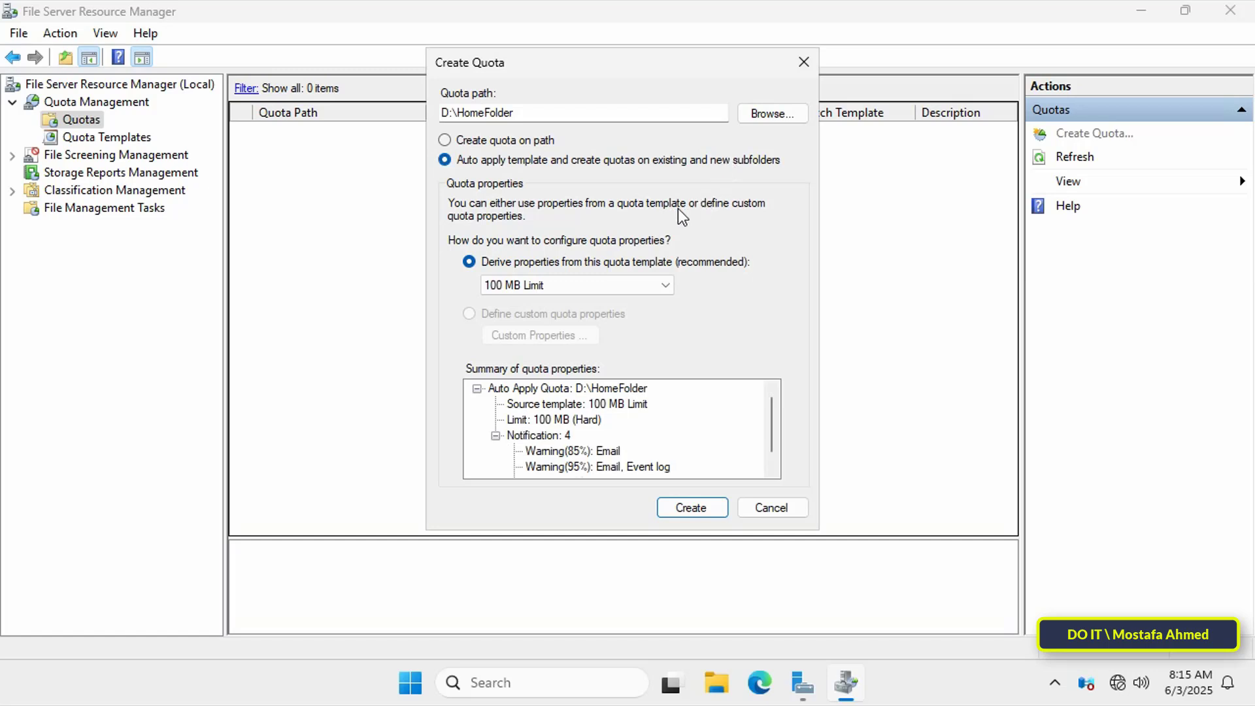
click(665, 285)
click(773, 507)
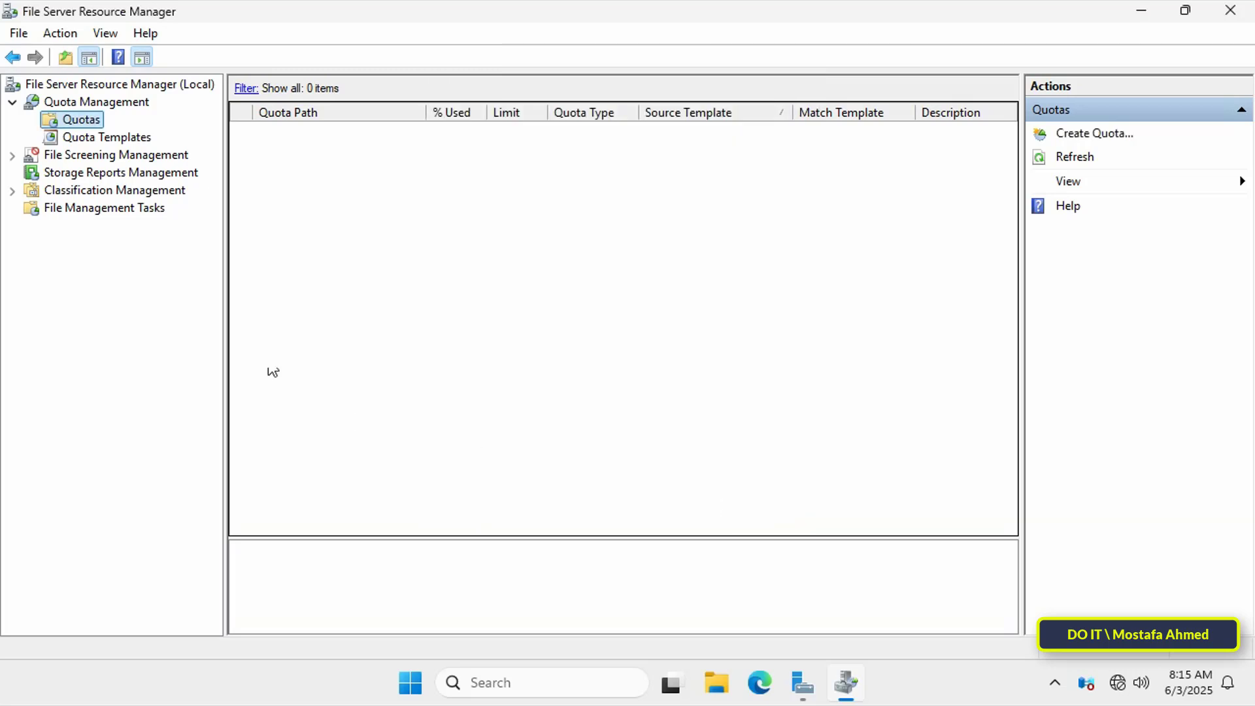
click(92, 140)
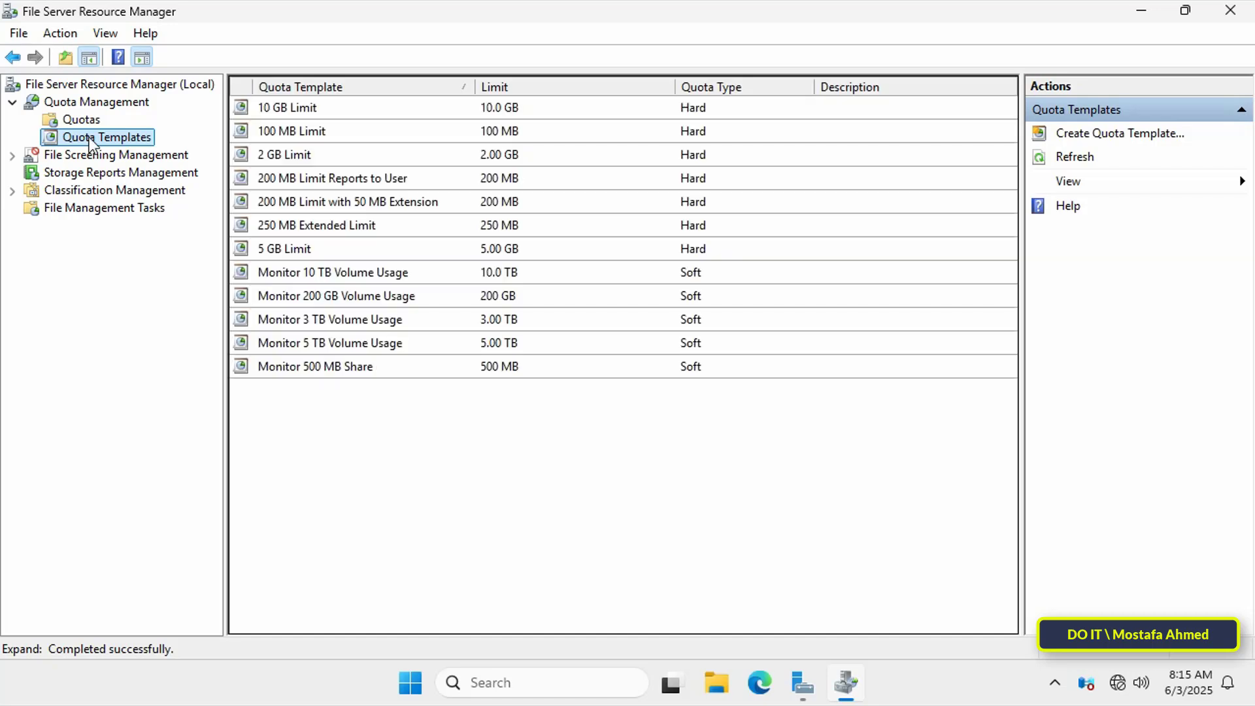
- Create a quota template named '3 GB' with its 100 MB limit changed to a 3 GB hard limit
right_click(92, 142)
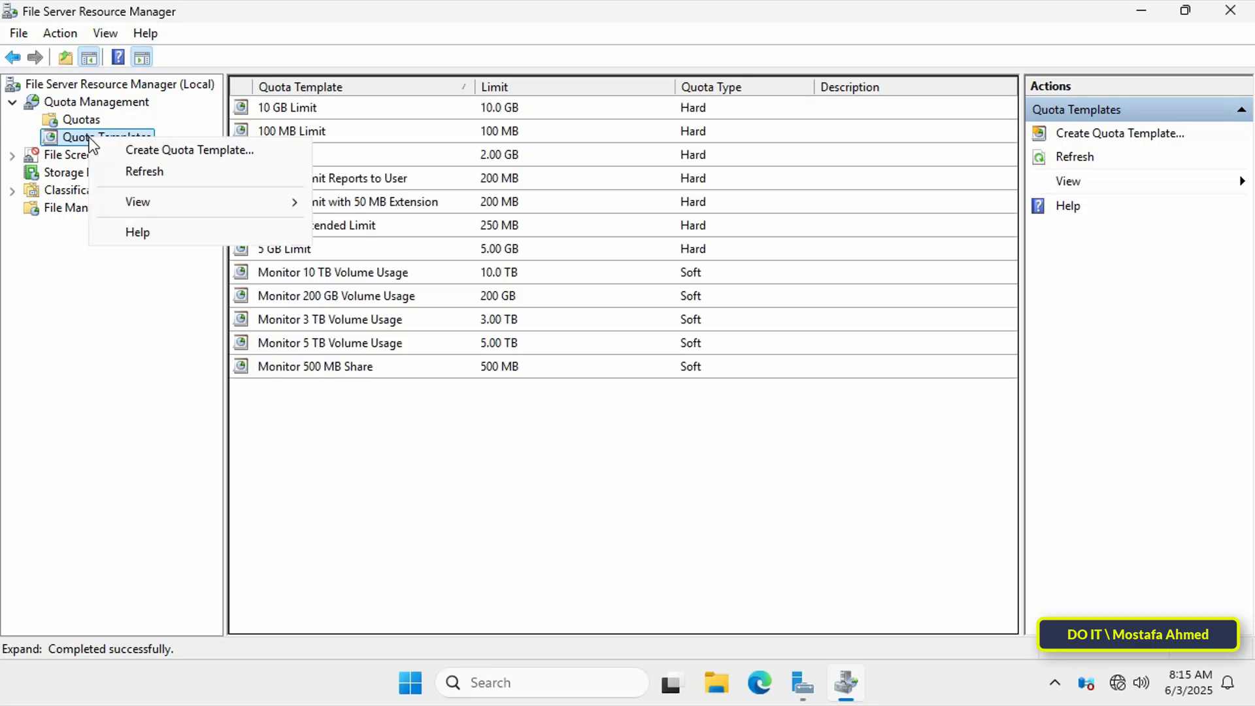
click(157, 151)
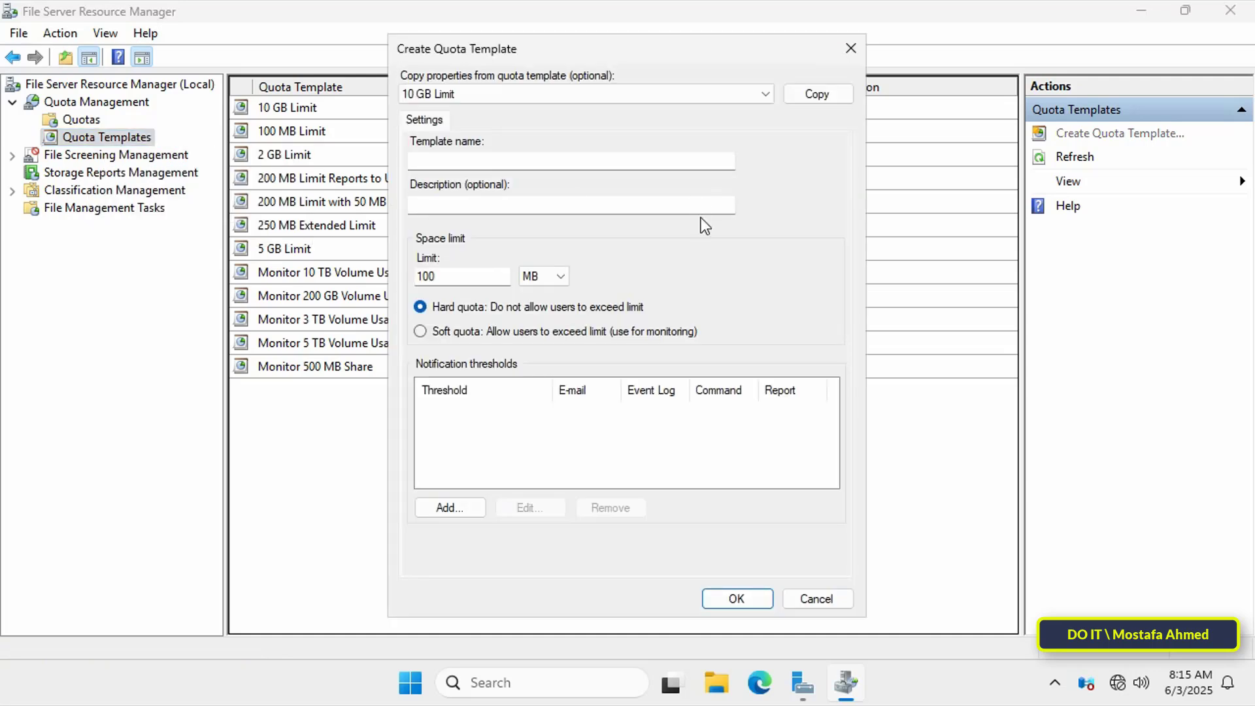
click(510, 158)
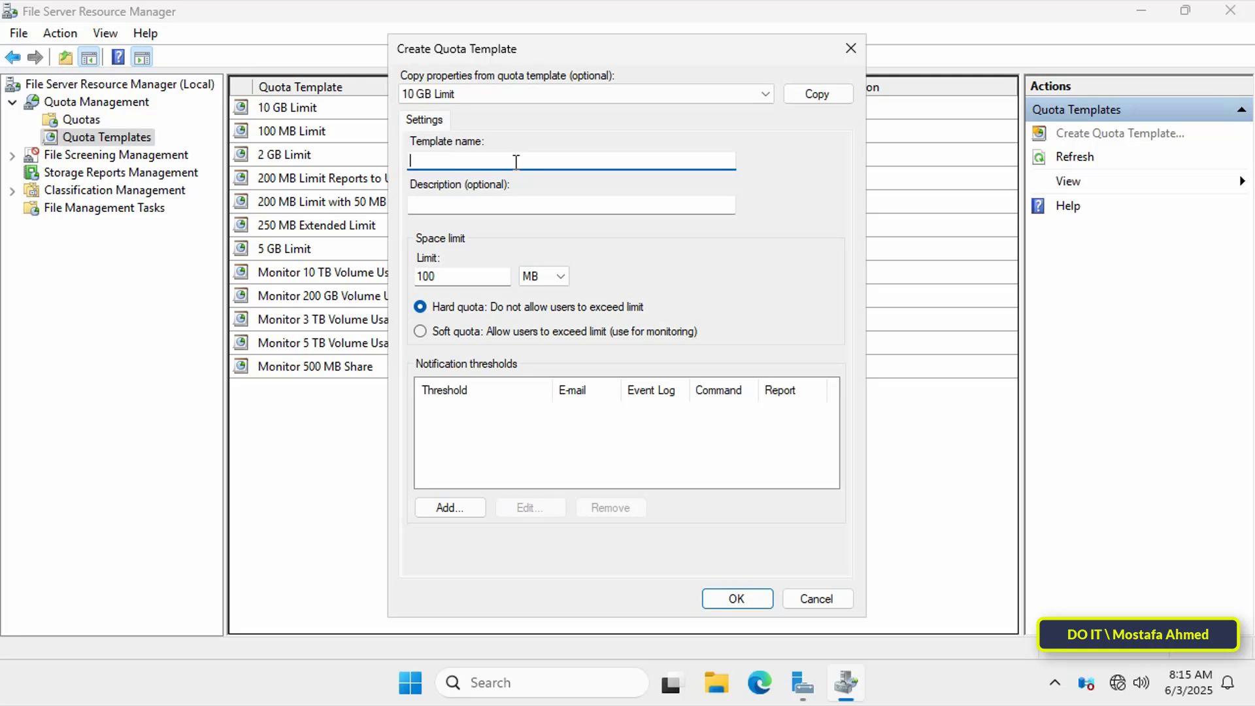
text(3 GB)
click(459, 280)
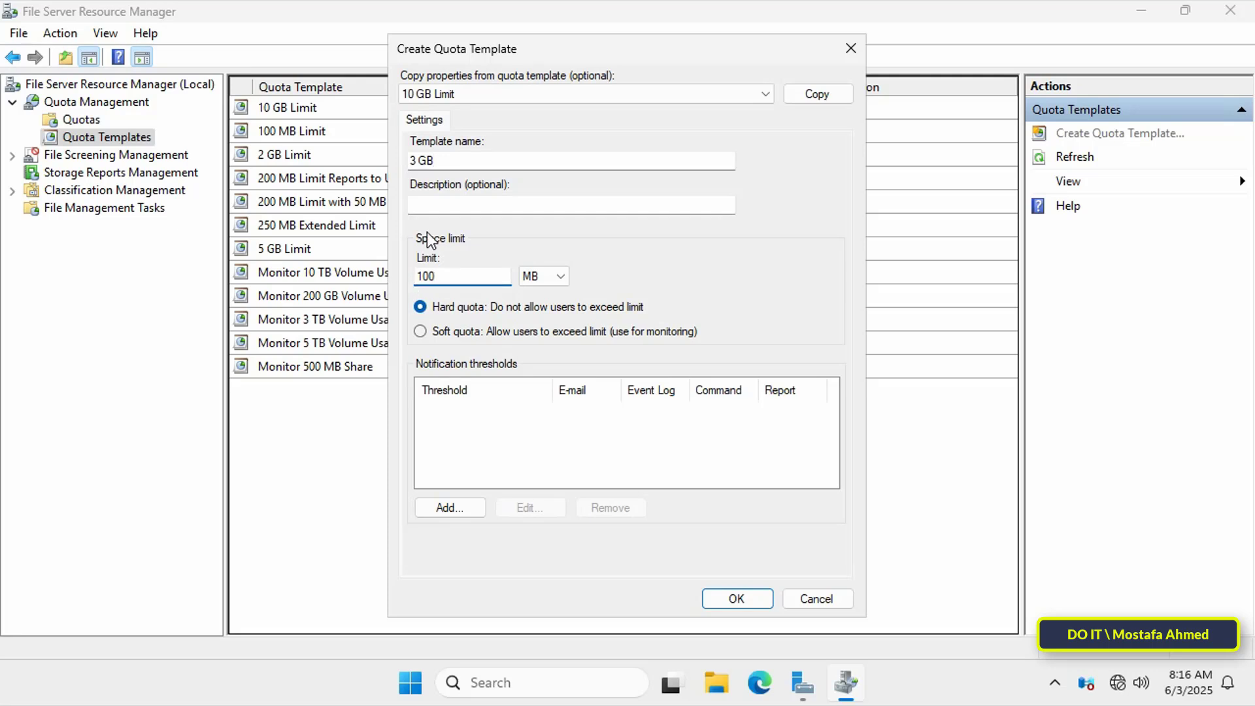
key(BackSpace)
key(BackSpace)
key(BackSpace)
text(3)
click(560, 276)
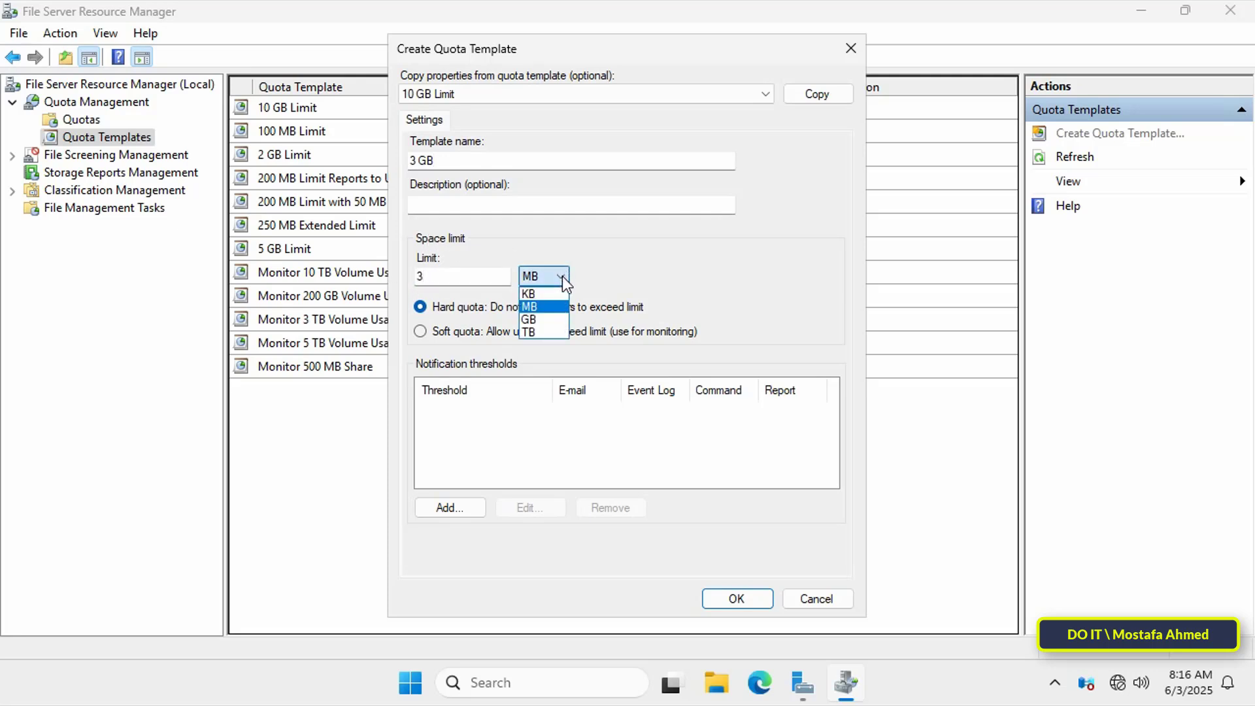
click(539, 316)
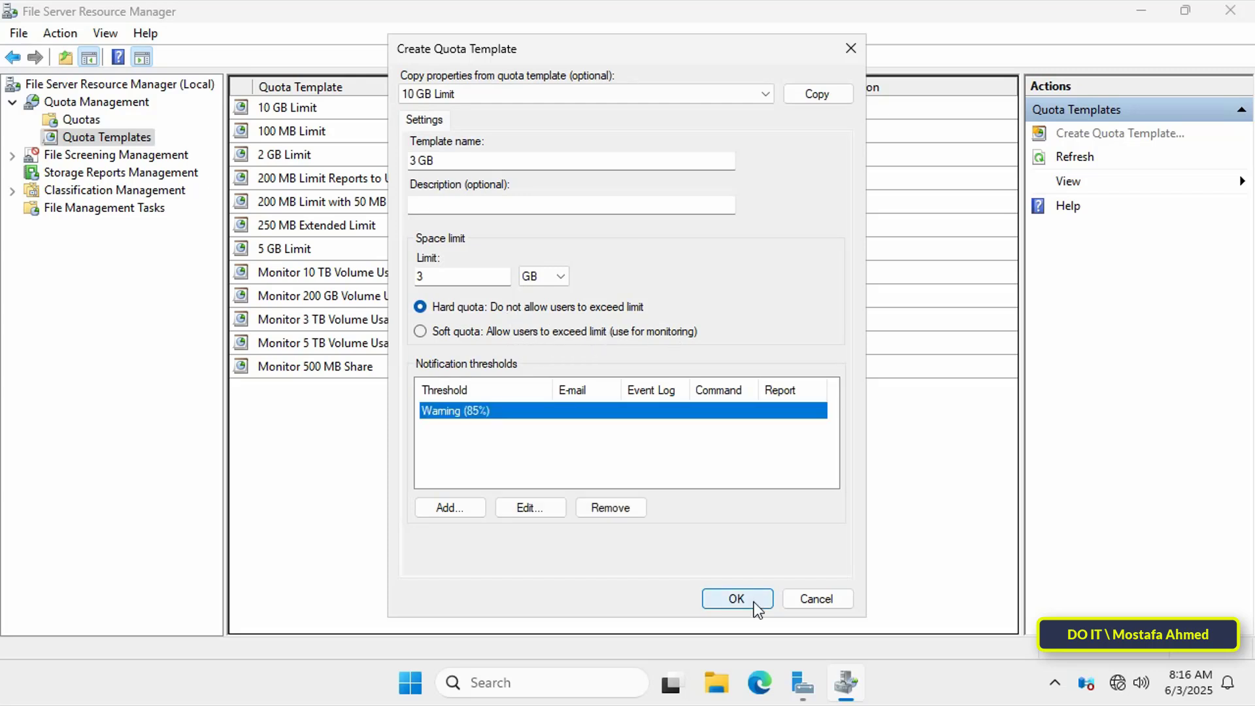
click(754, 604)
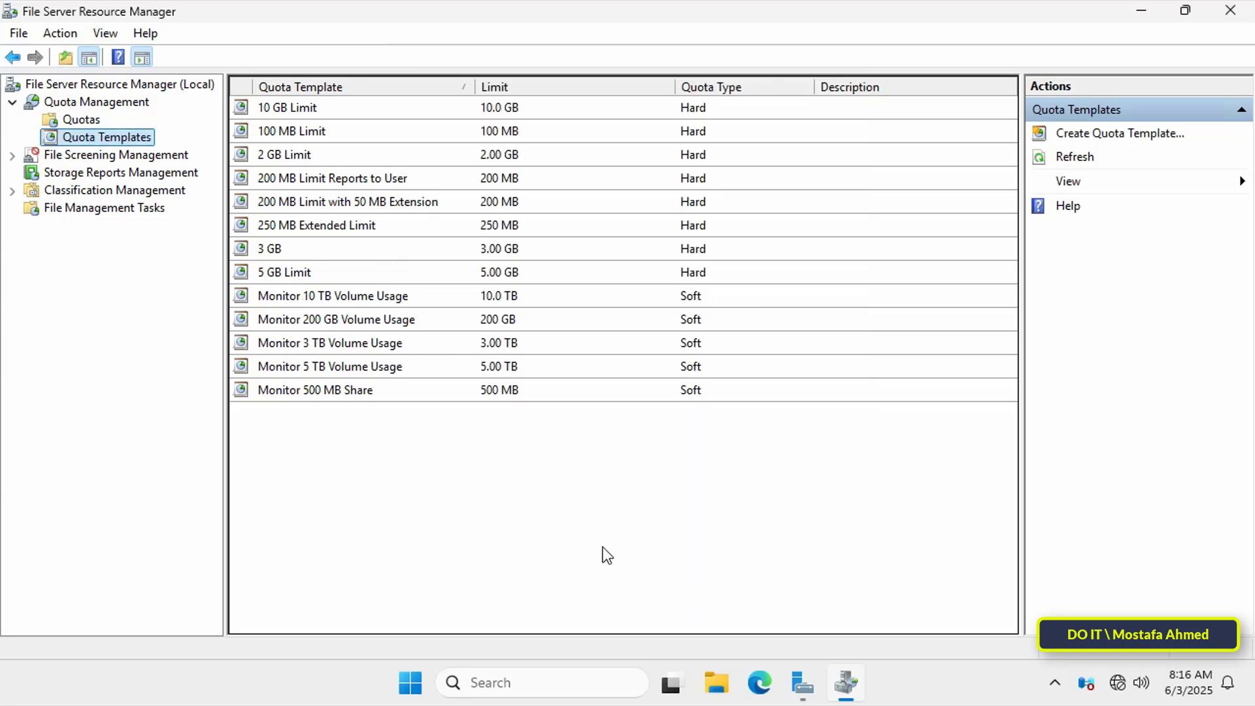
- Check the new 3 GB template, then start a new quota with path D:\HomeFolder
click(279, 247)
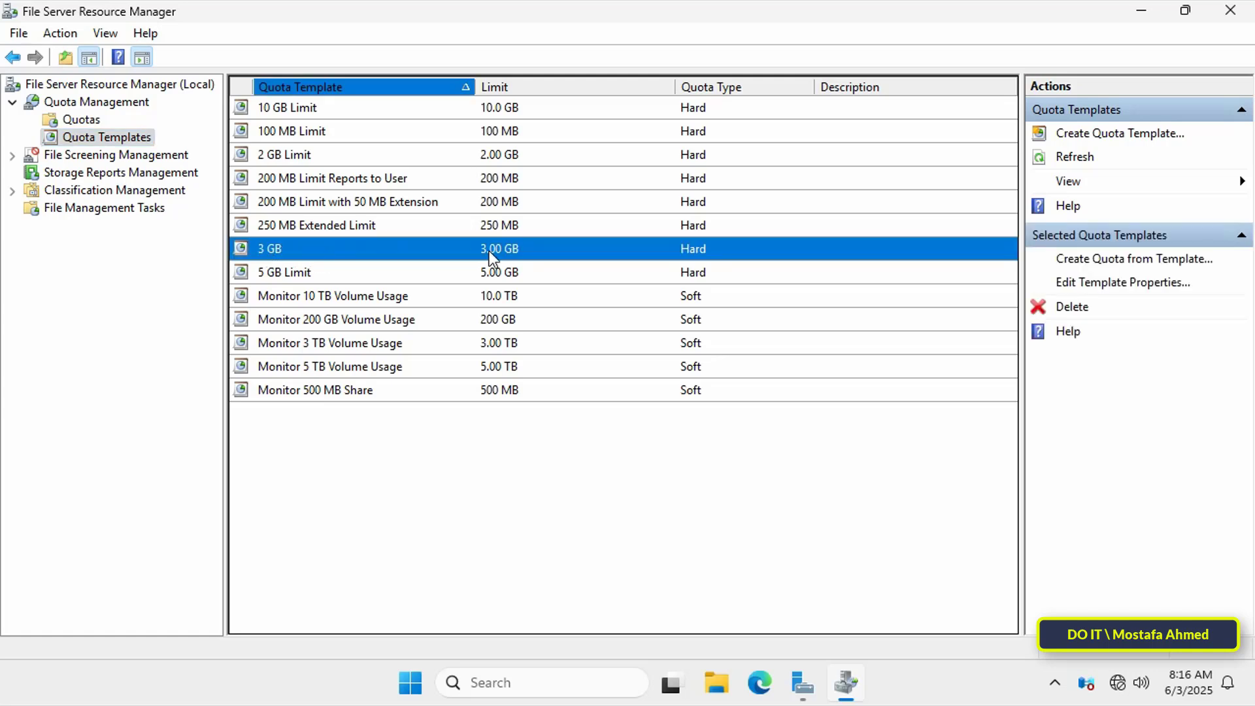
click(86, 120)
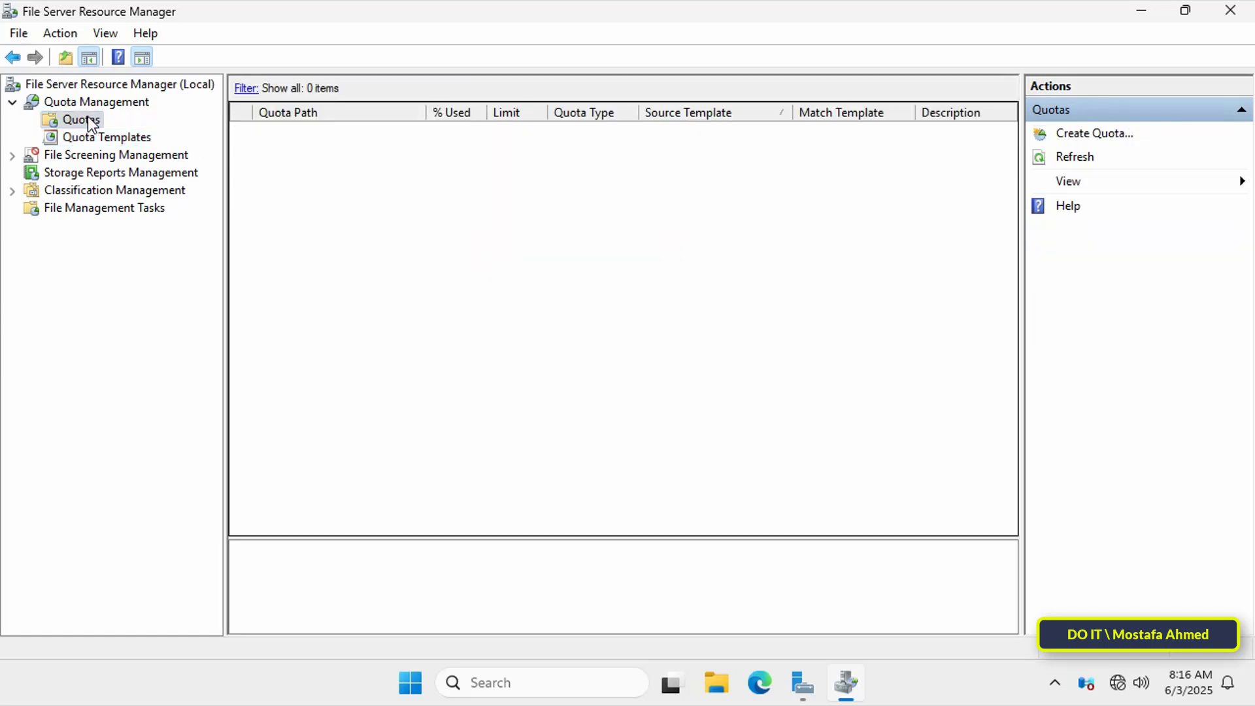
right_click(88, 122)
click(119, 130)
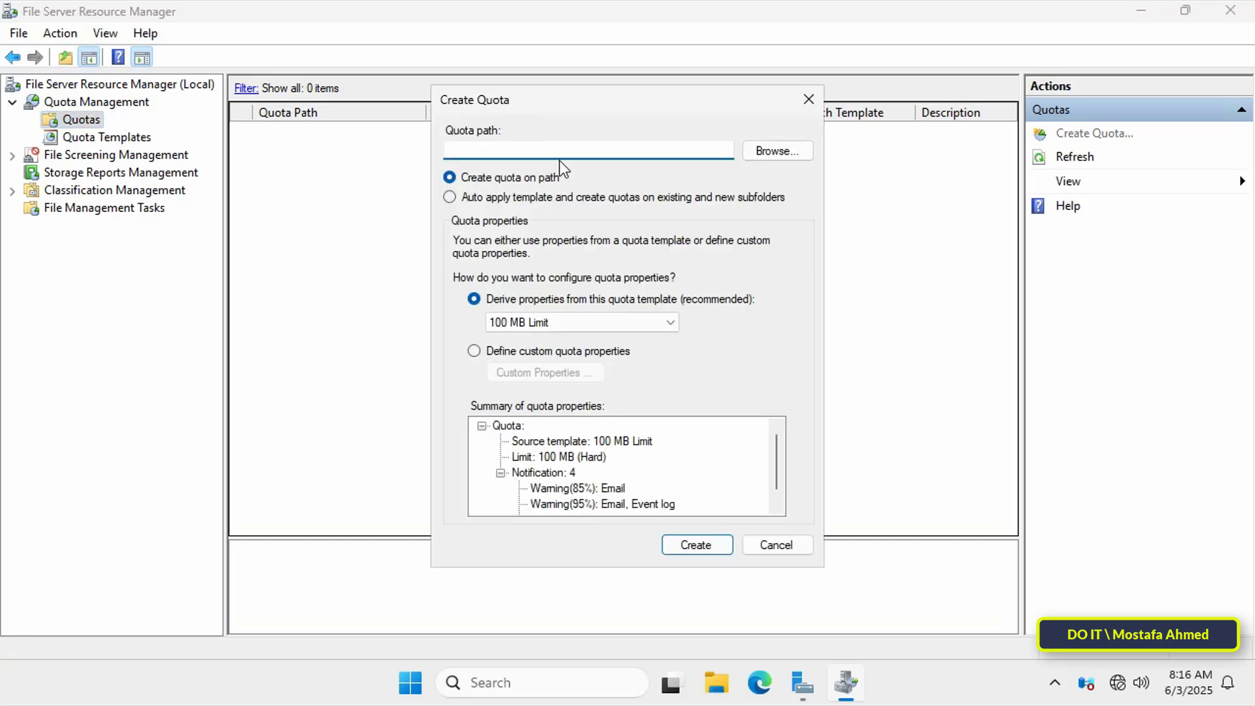
click(770, 154)
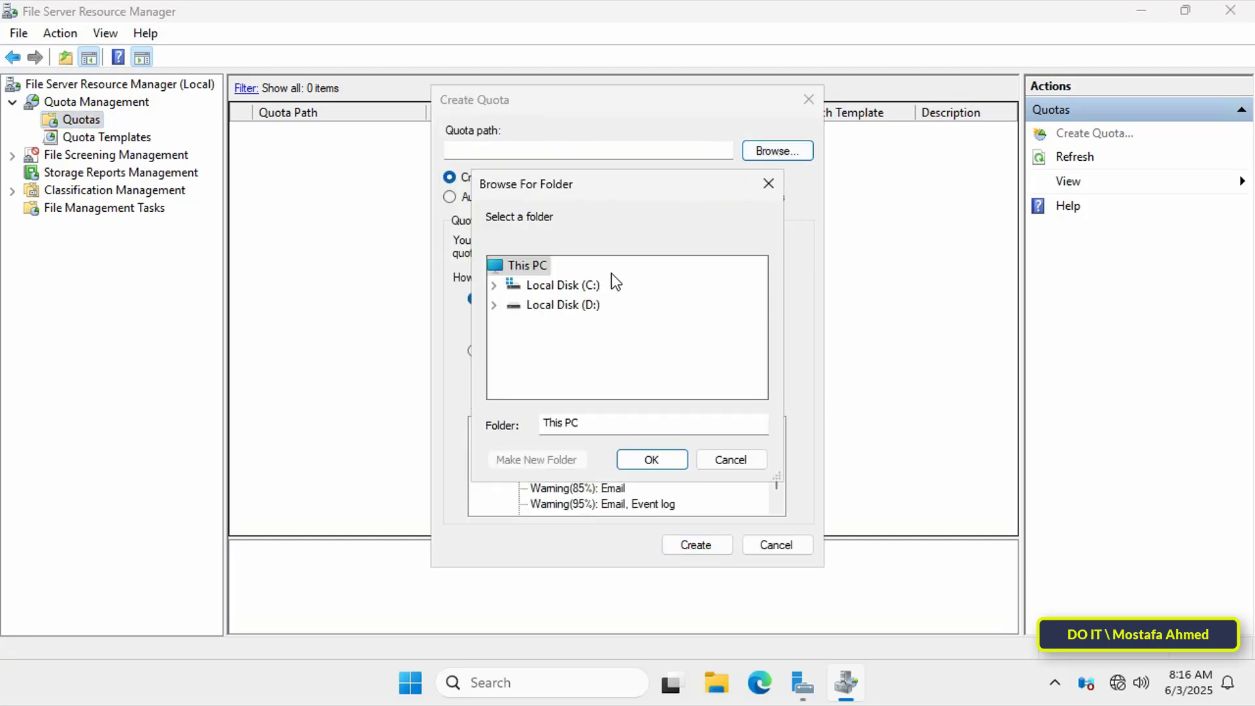
double_click(579, 306)
click(587, 347)
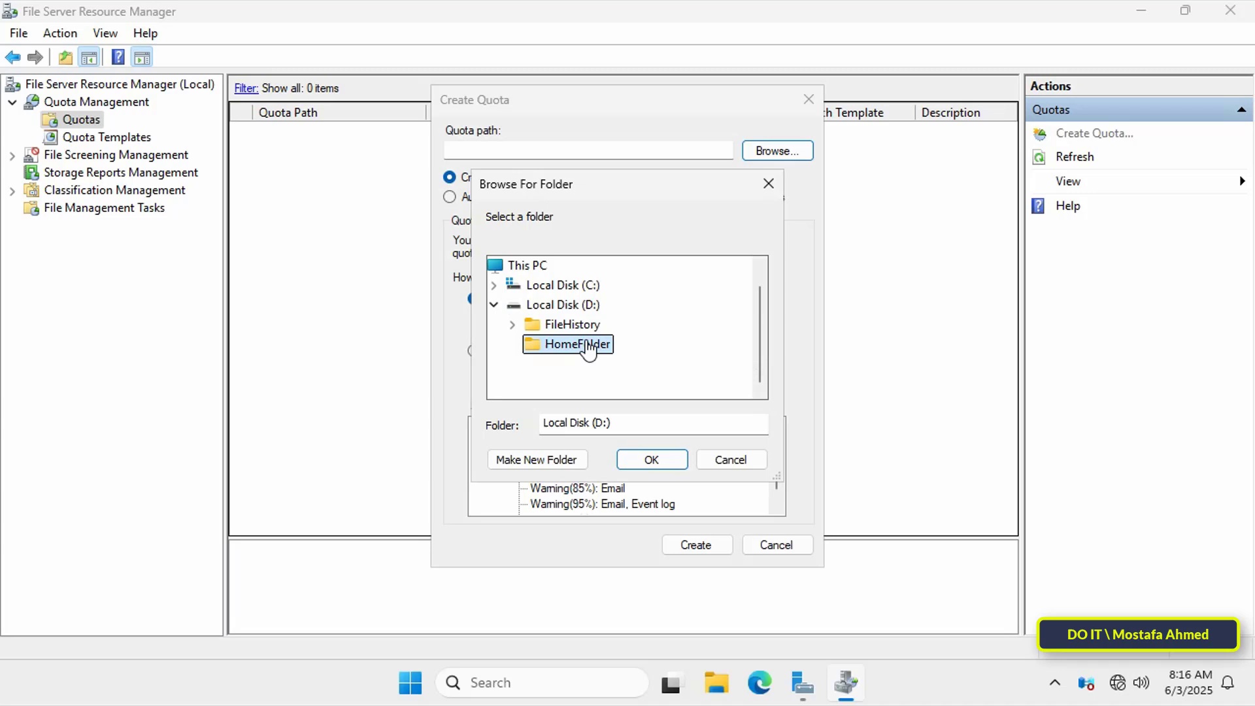
click(651, 459)
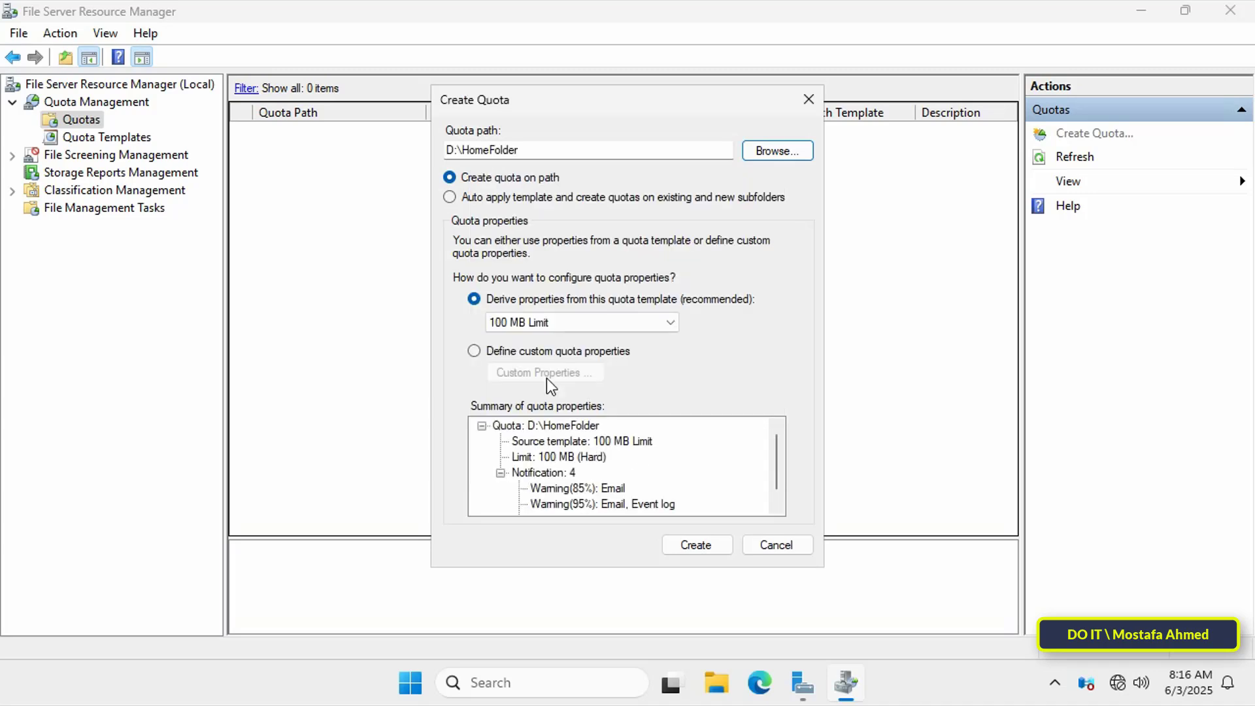
- Auto-apply the 3 GB template to HomeFolder subfolders, create the quota, and inspect its entry
click(527, 199)
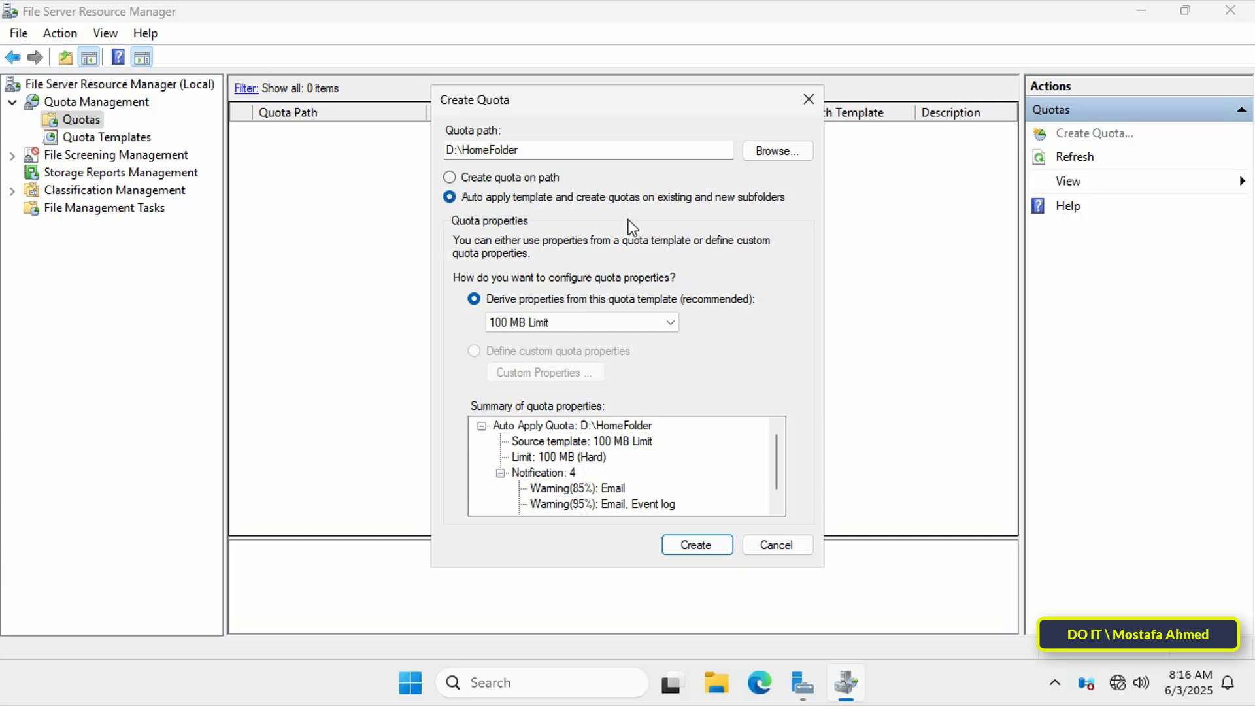
click(672, 327)
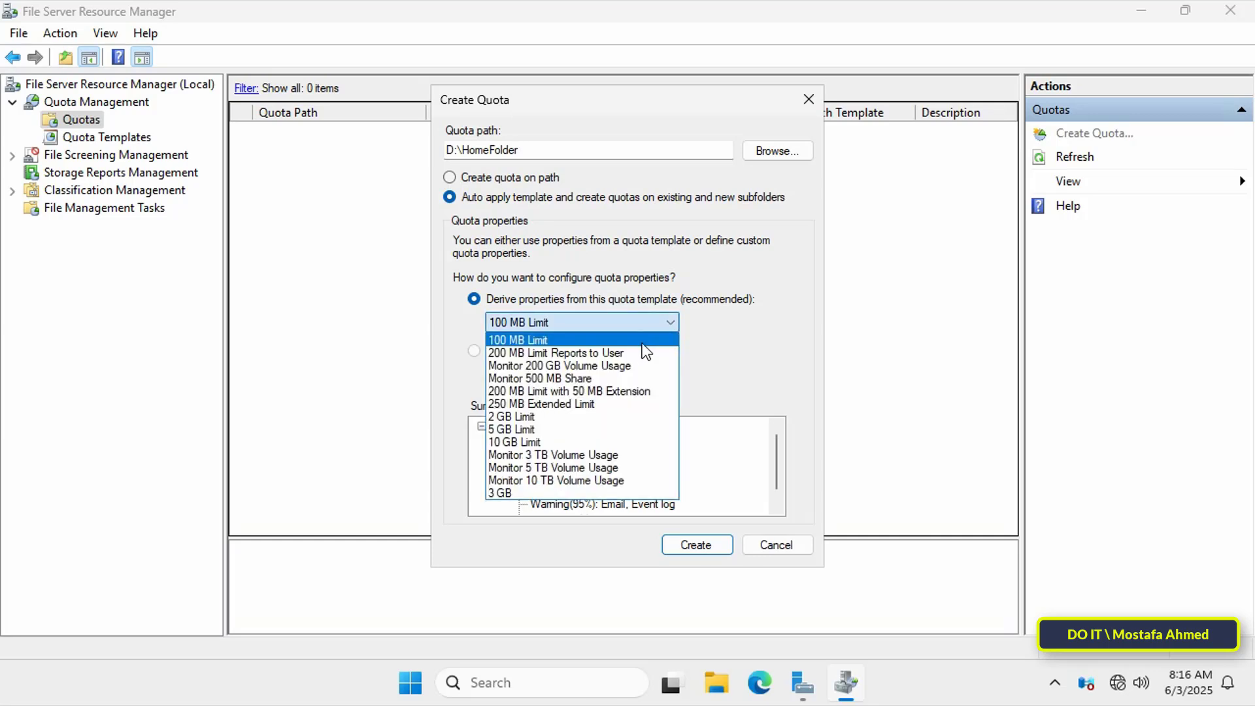
click(567, 492)
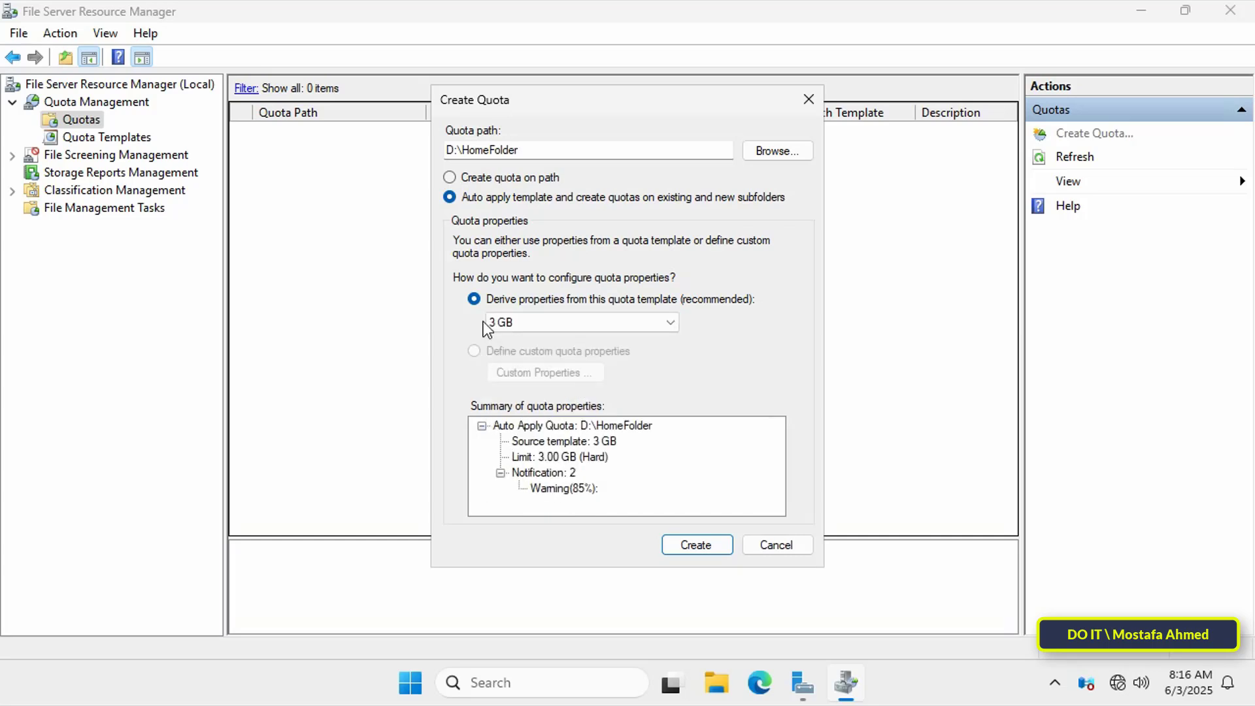
click(689, 547)
click(445, 172)
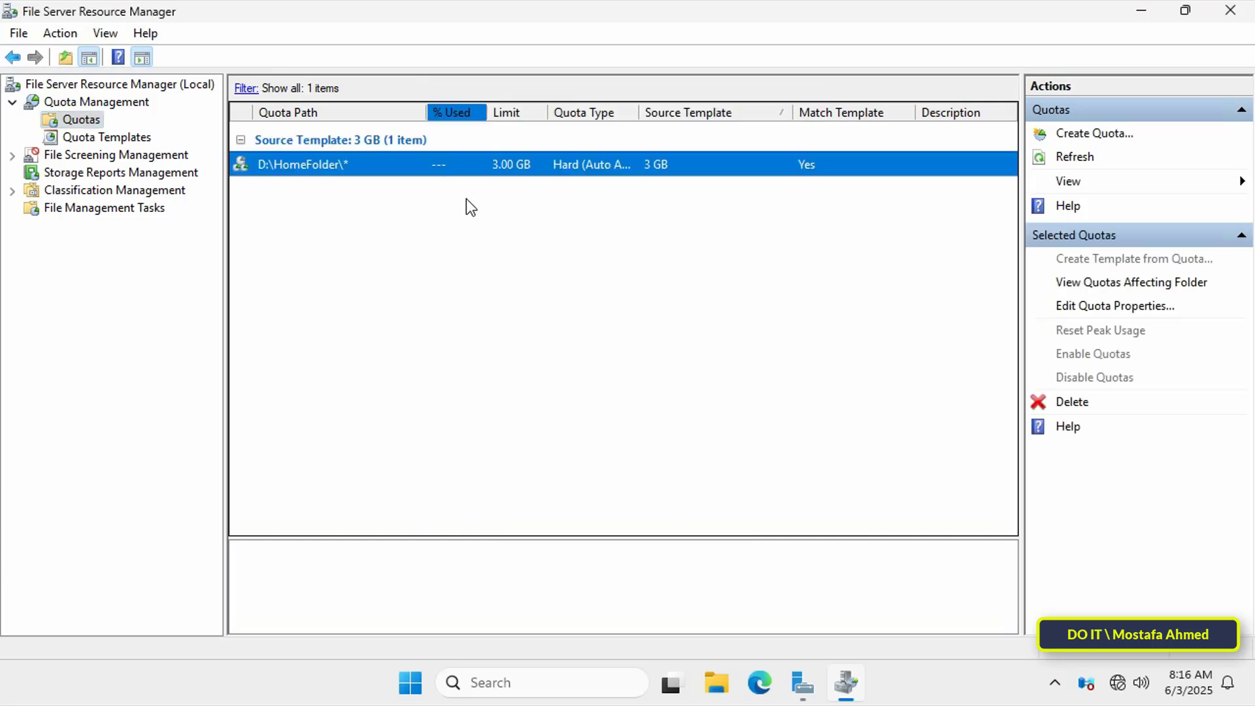
click(531, 242)
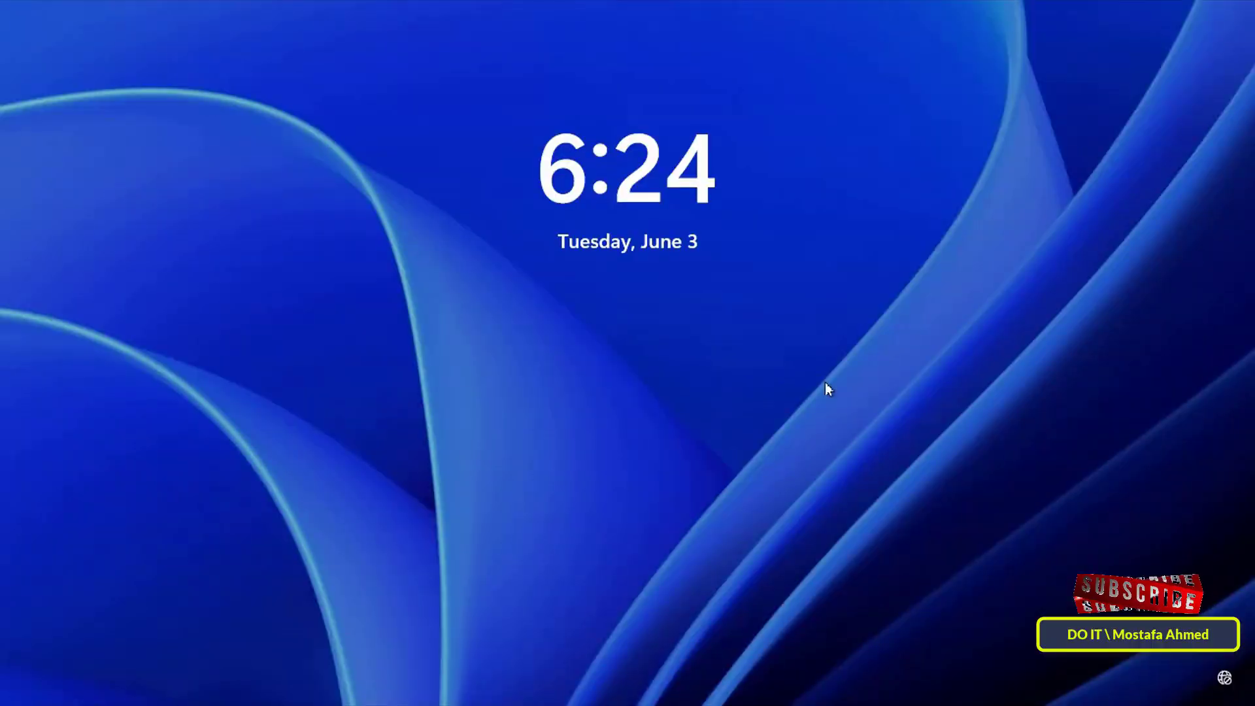
- Sign in to the client with the domain user's password, then open This PC and the H: drive
click(825, 382)
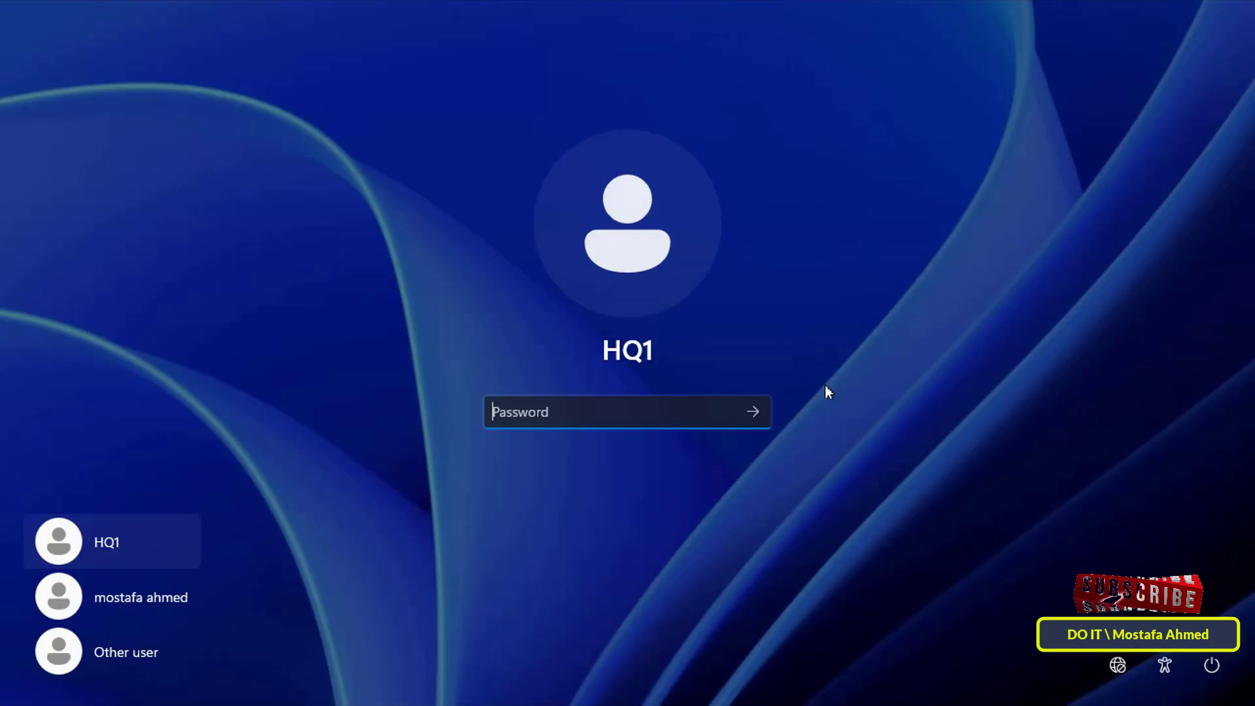
text(1234)
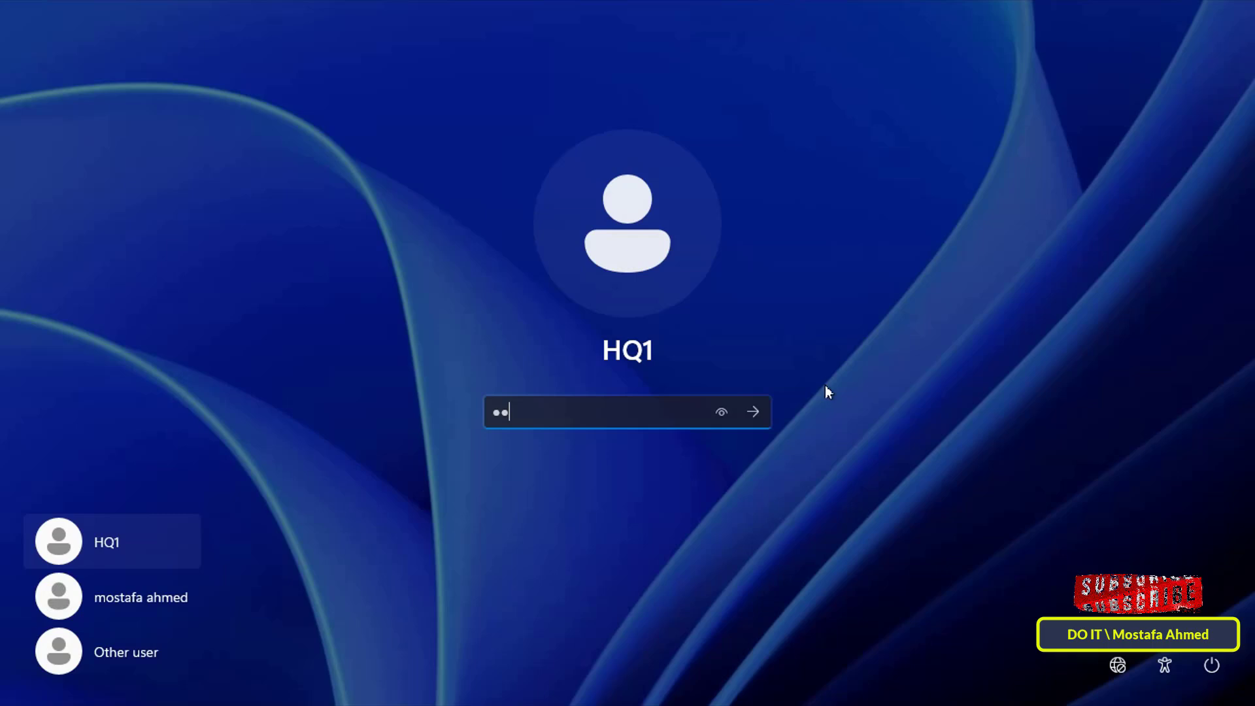
key(Return)
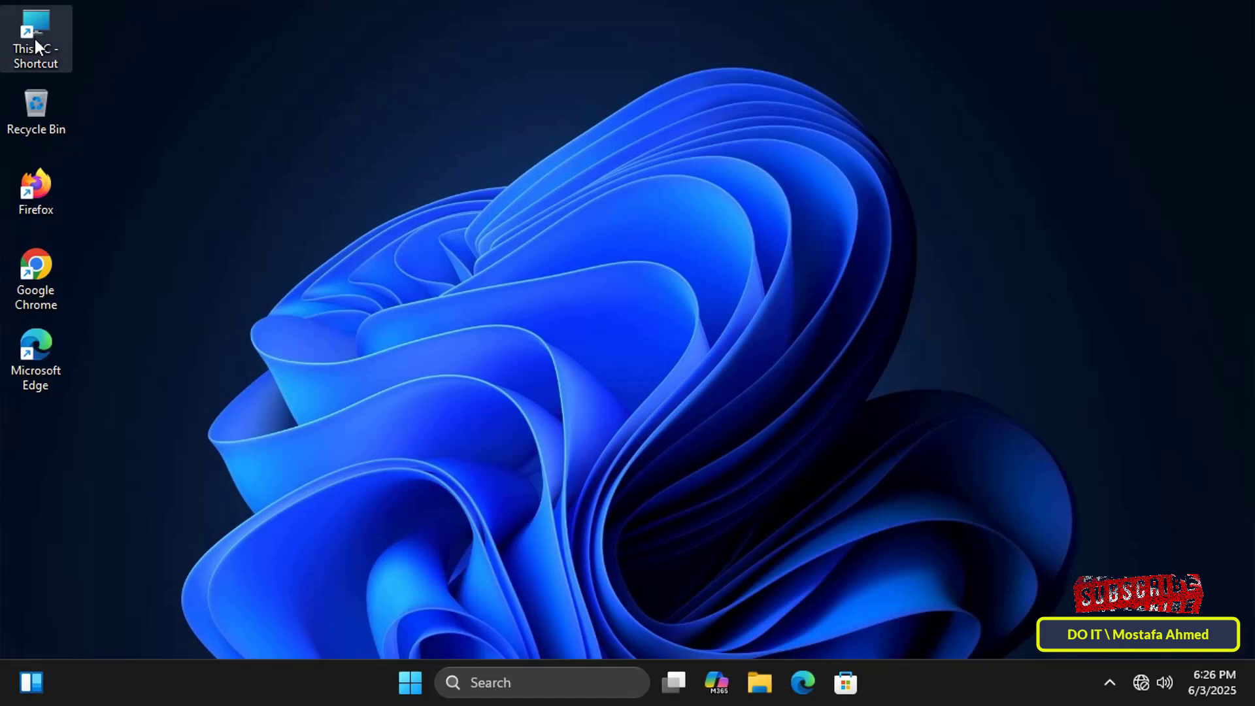
double_click(34, 38)
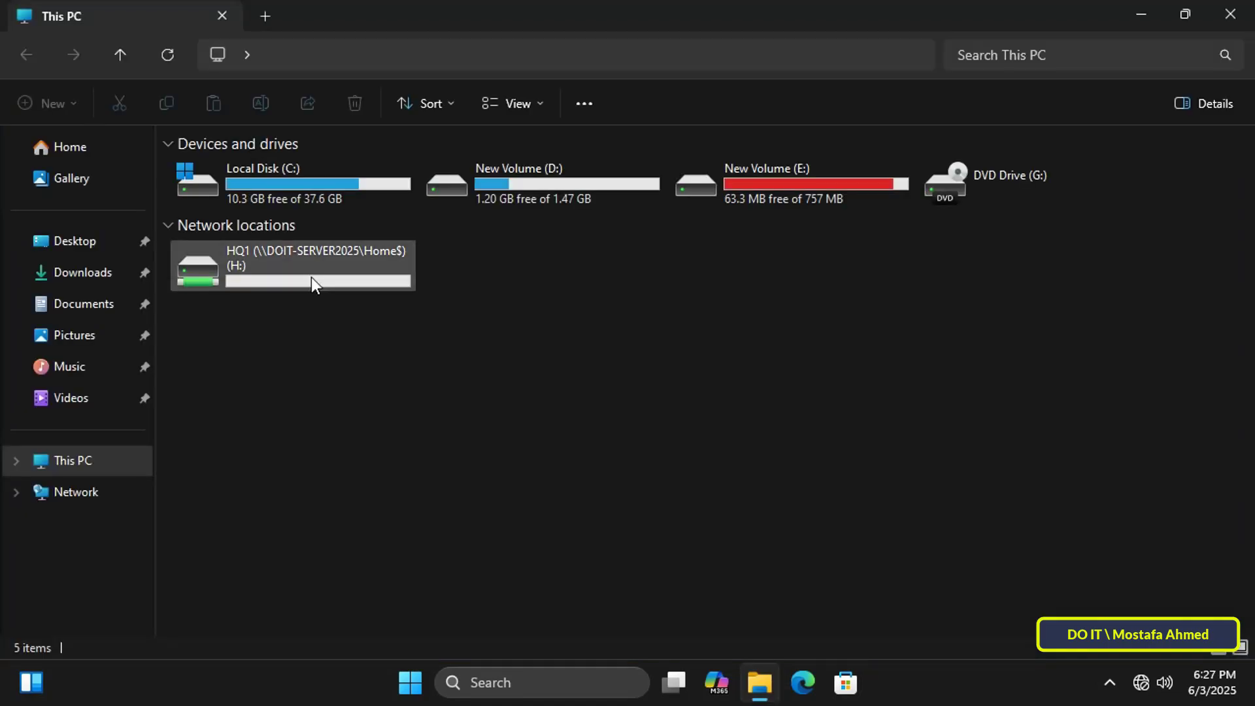
double_click(302, 277)
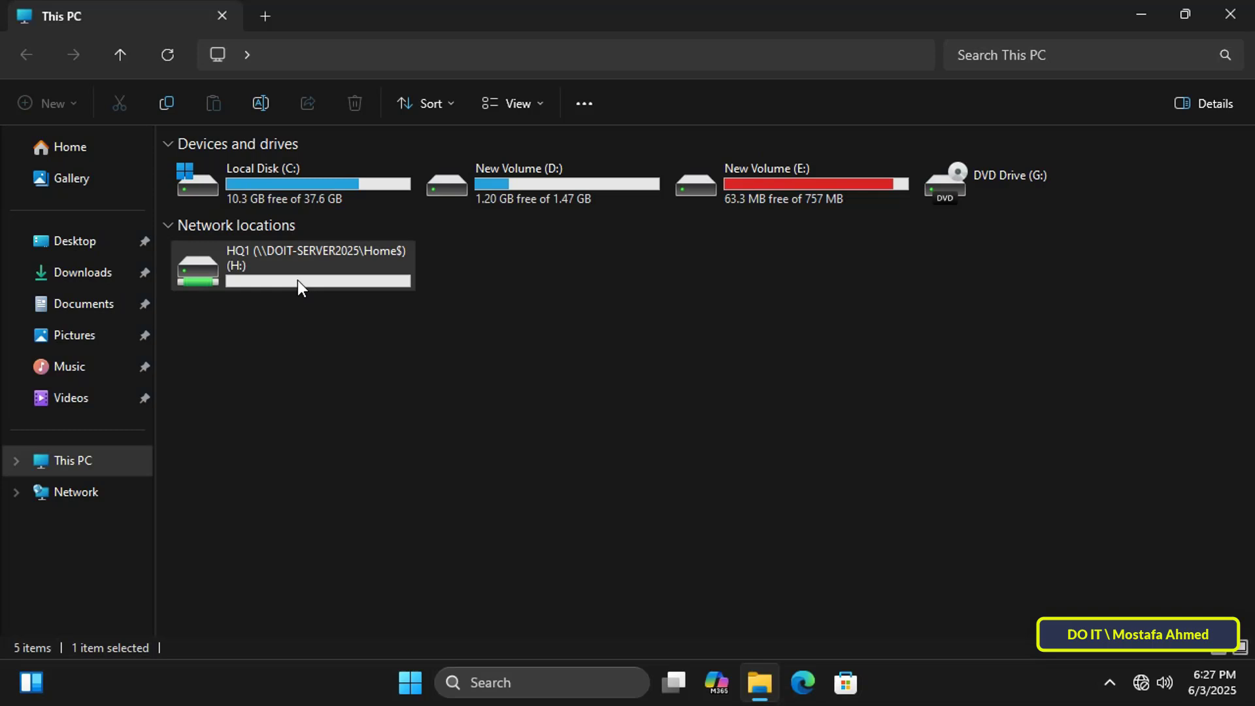
- Open the H: drive's Properties to confirm 3.00 GB capacity with 2.99 GB free
right_click(297, 280)
click(387, 532)
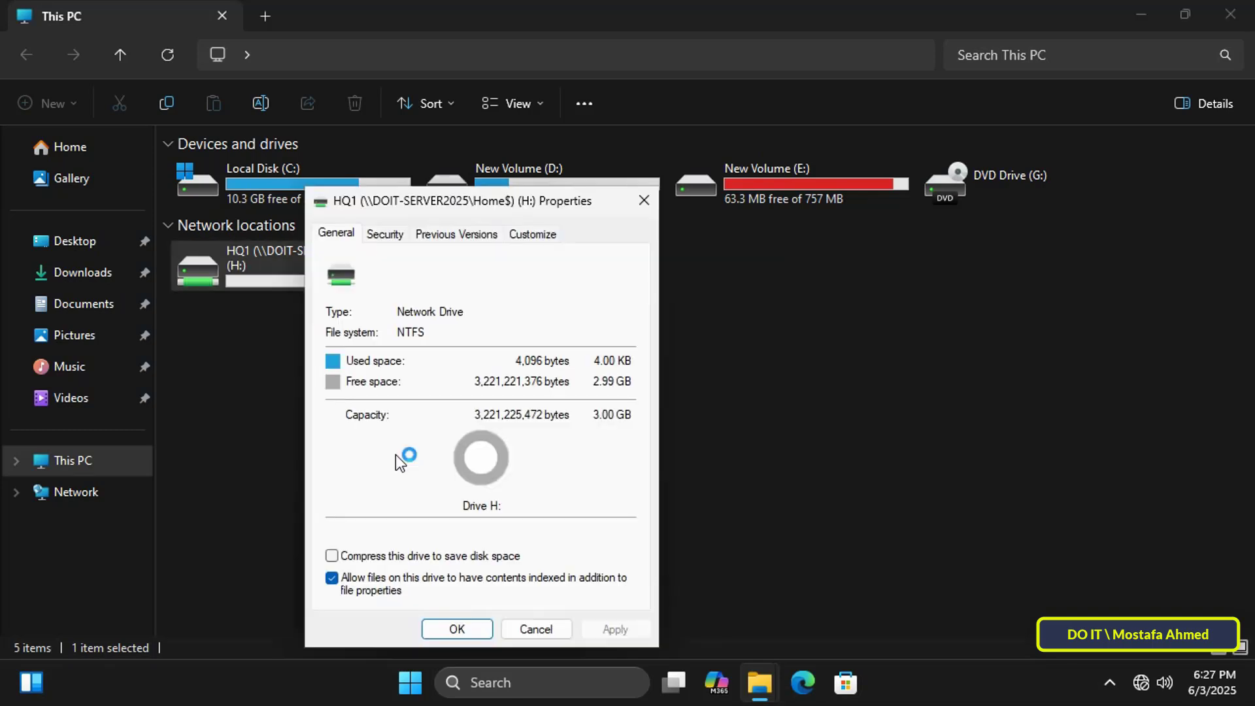
drag(456, 199, 639, 124)
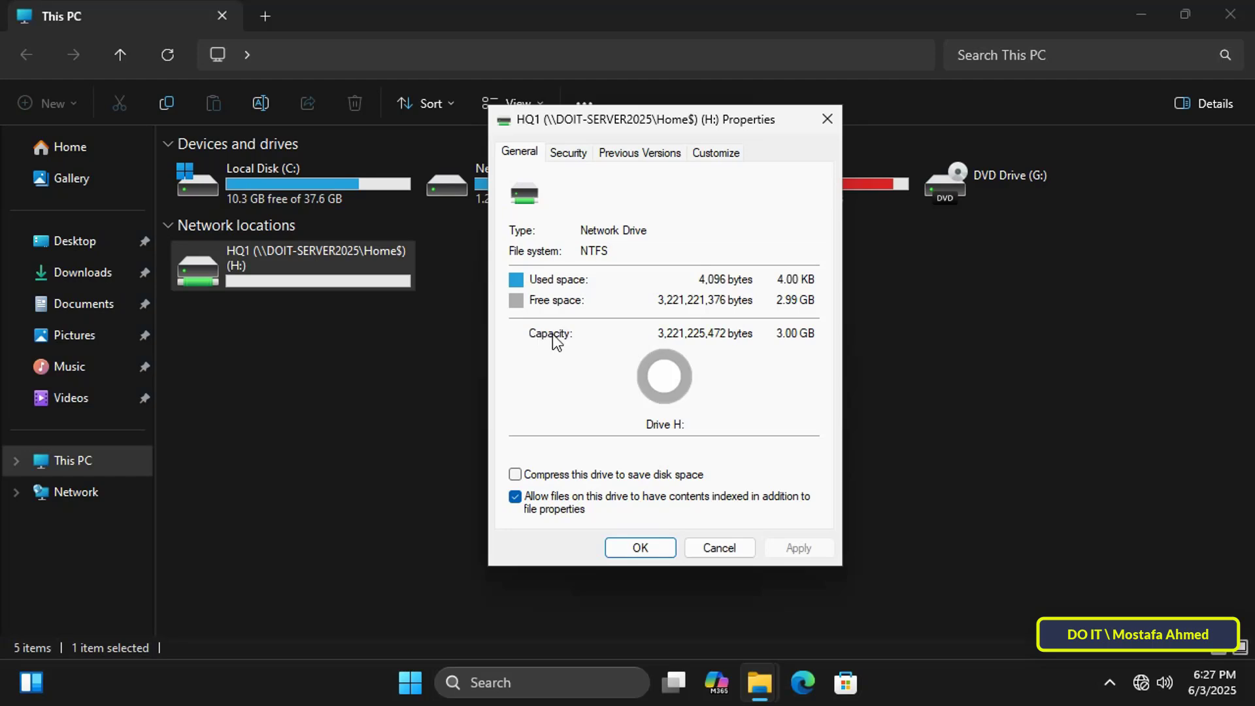
click(783, 337)
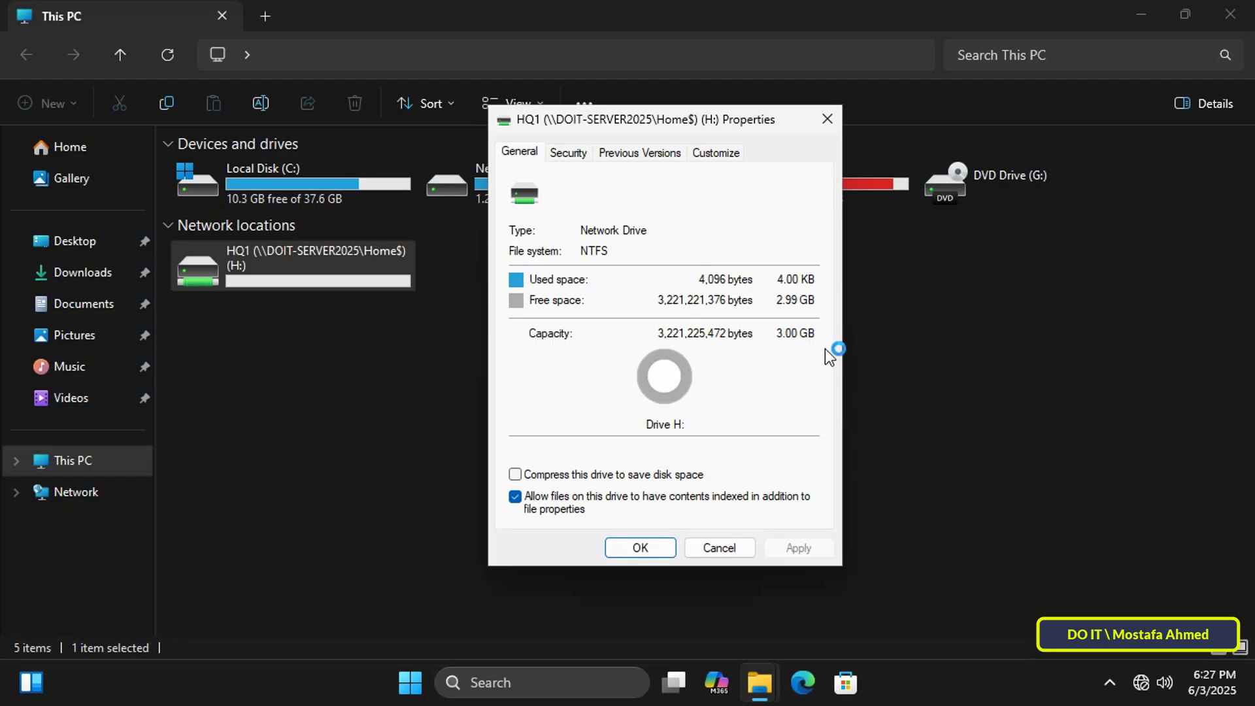